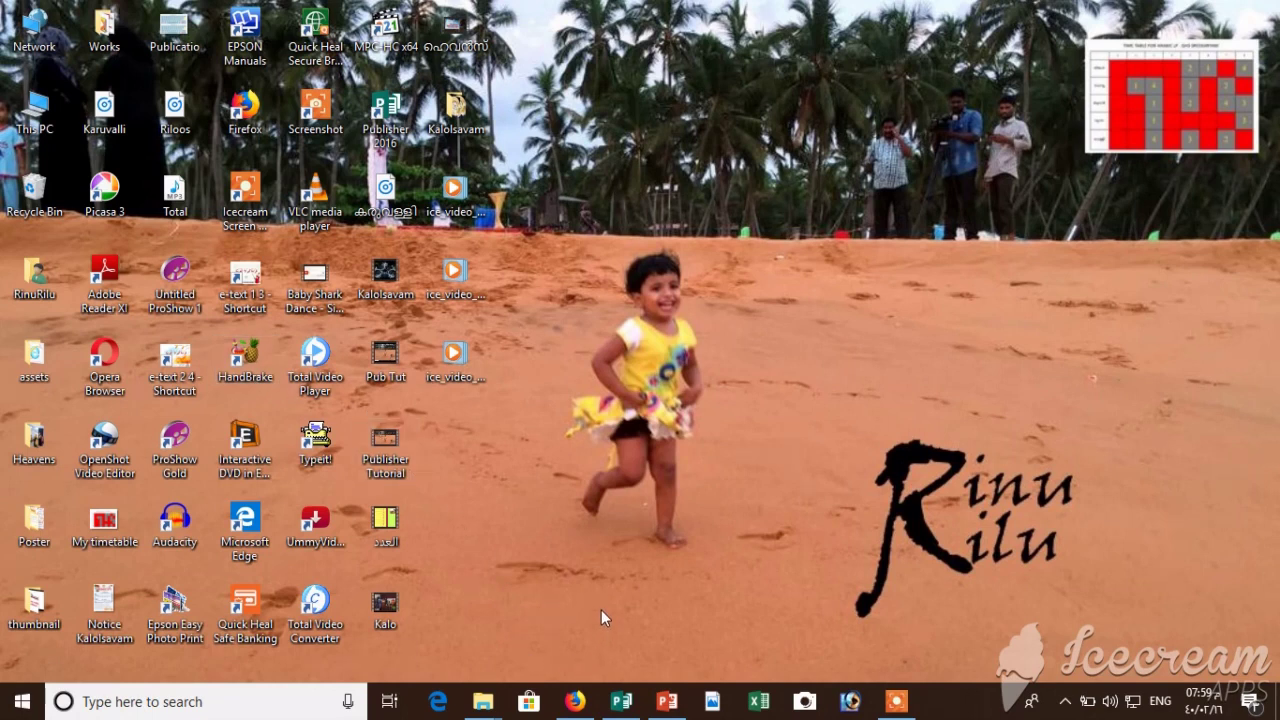
Switch to Firefox and open the HandBrake downloads page from the software list of the Al Mudarriseen blog
{"action": "mouse_move", "coordinate": [575, 705]}
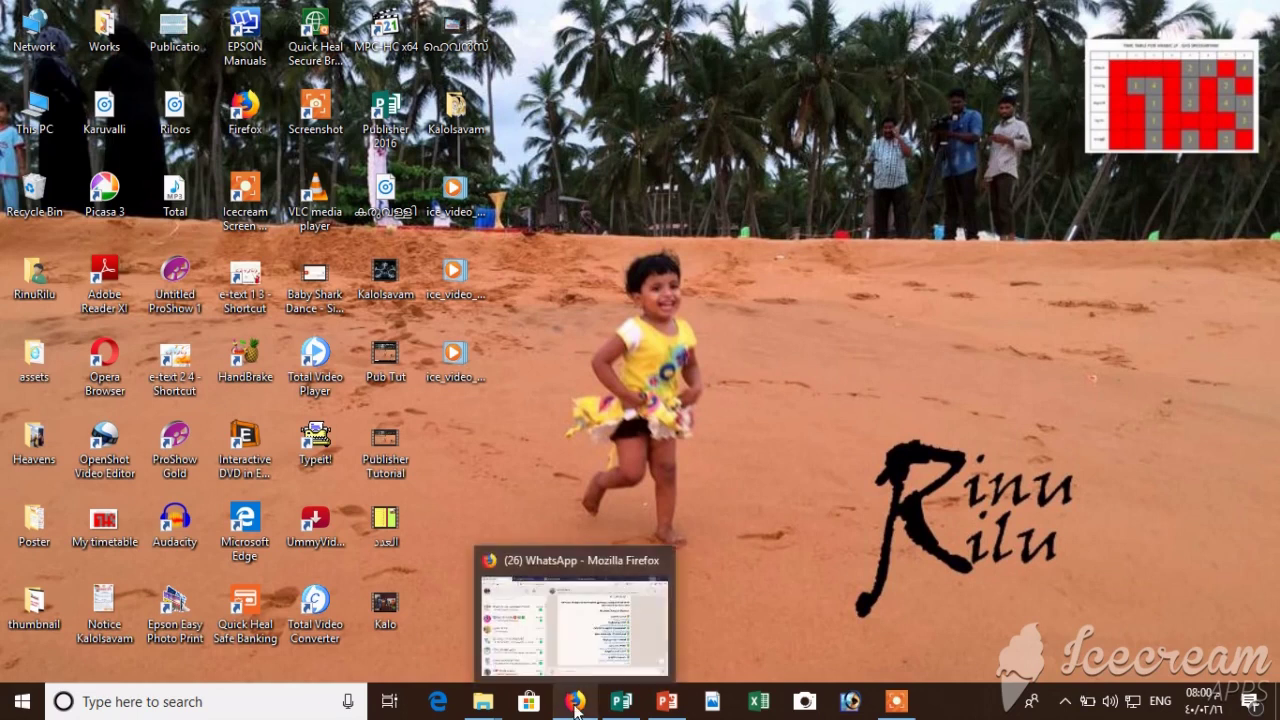
{"action": "left_click", "coordinate": [588, 655]}
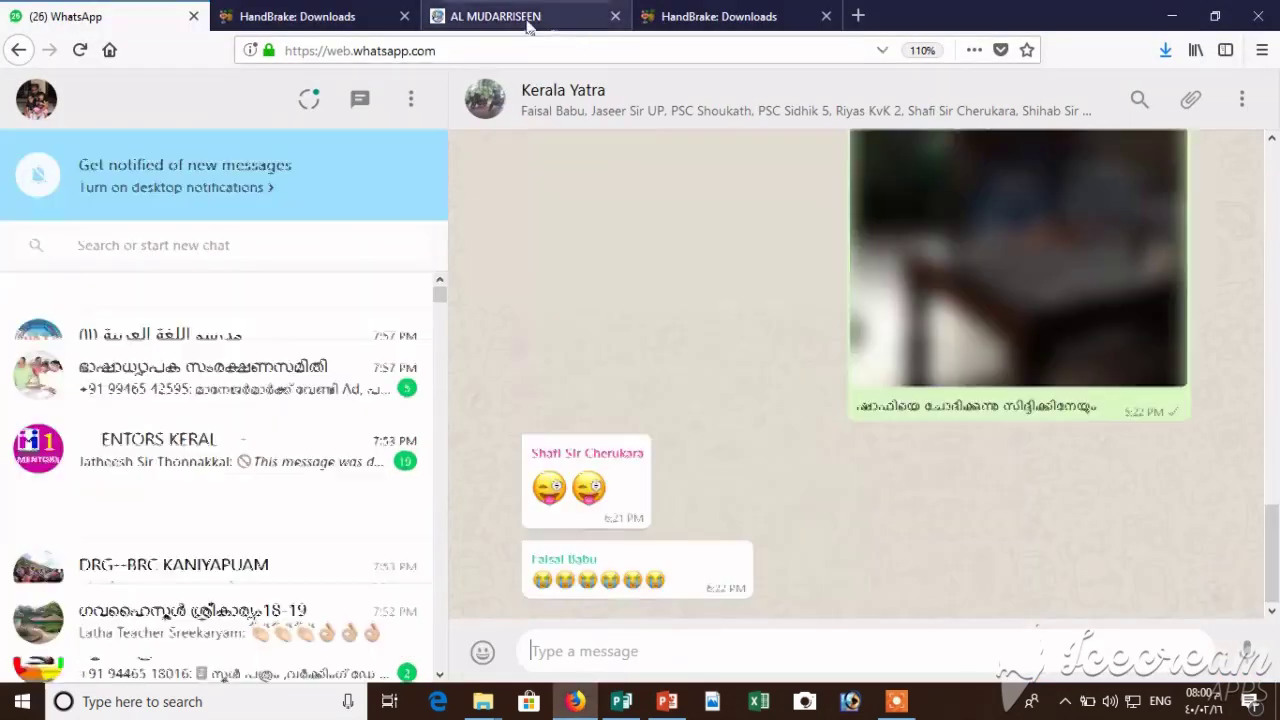
{"action": "left_click", "coordinate": [526, 14]}
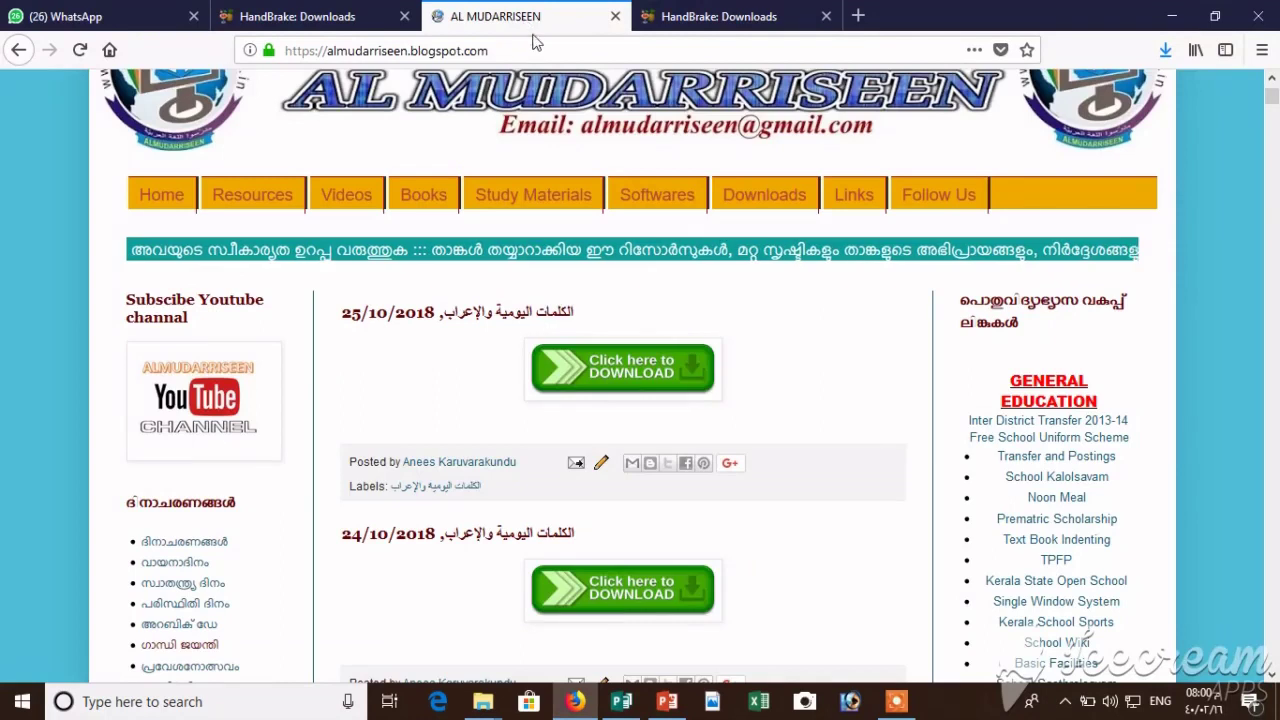
{"action": "mouse_move", "coordinate": [676, 228]}
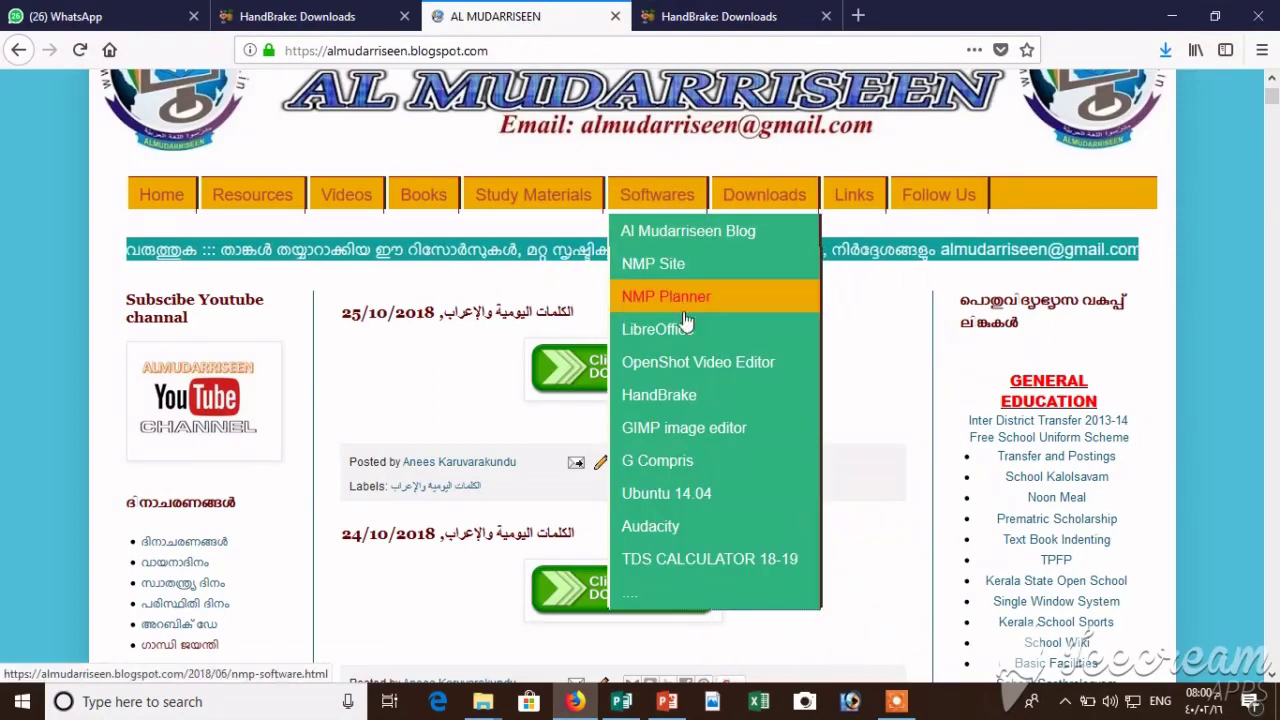
{"action": "left_click", "coordinate": [660, 397]}
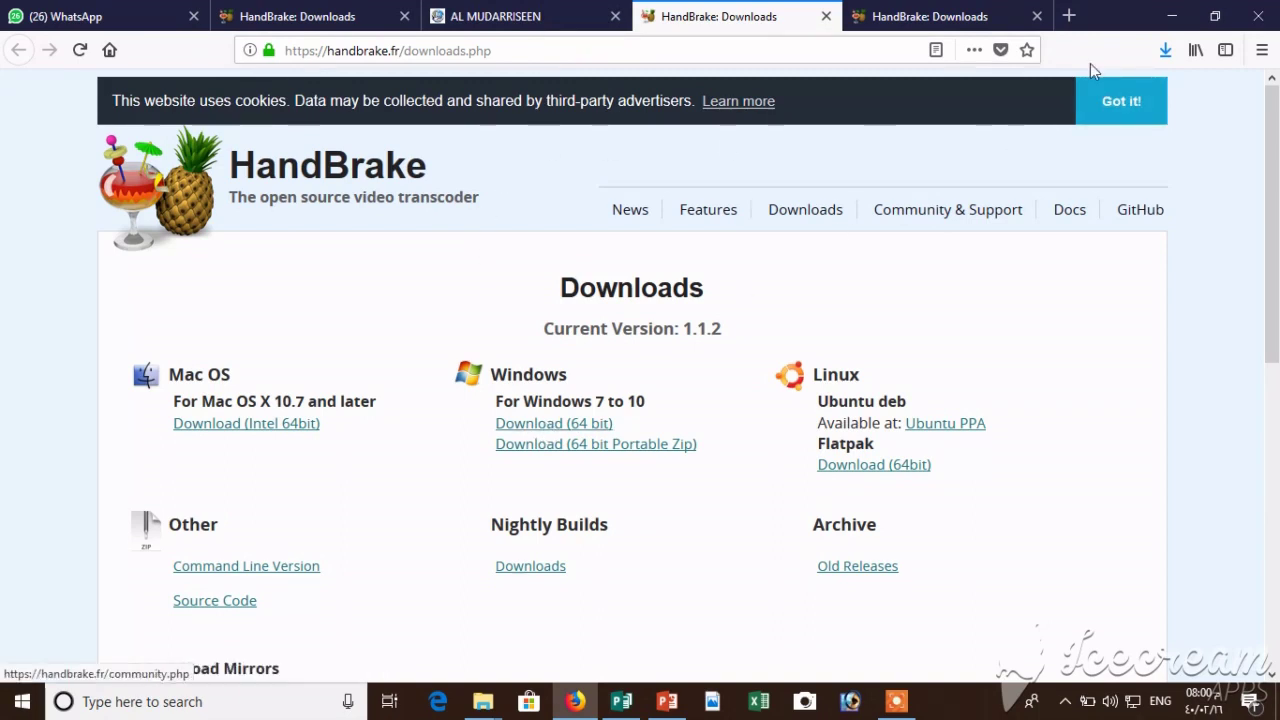
Minimize Firefox, launch HandBrake from the desktop and move its window aside to uncover the desktop video files
{"action": "left_click", "coordinate": [1173, 22]}
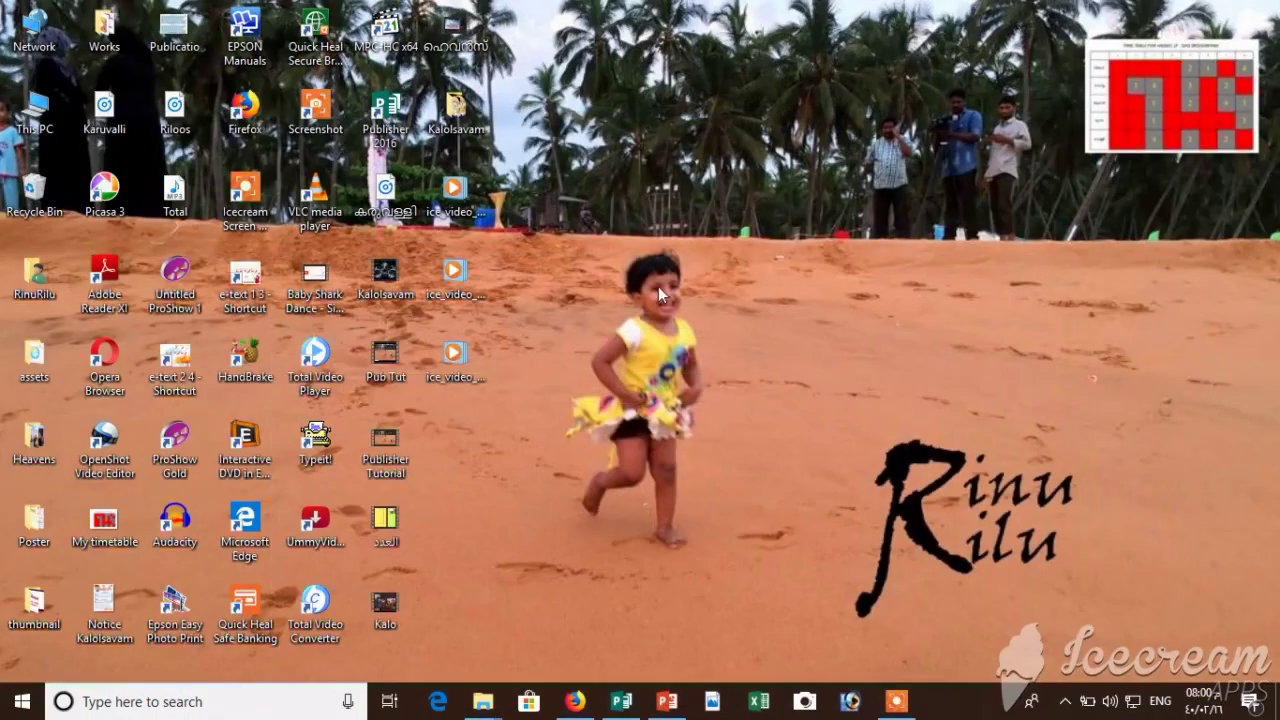
{"action": "double_click", "coordinate": [255, 364]}
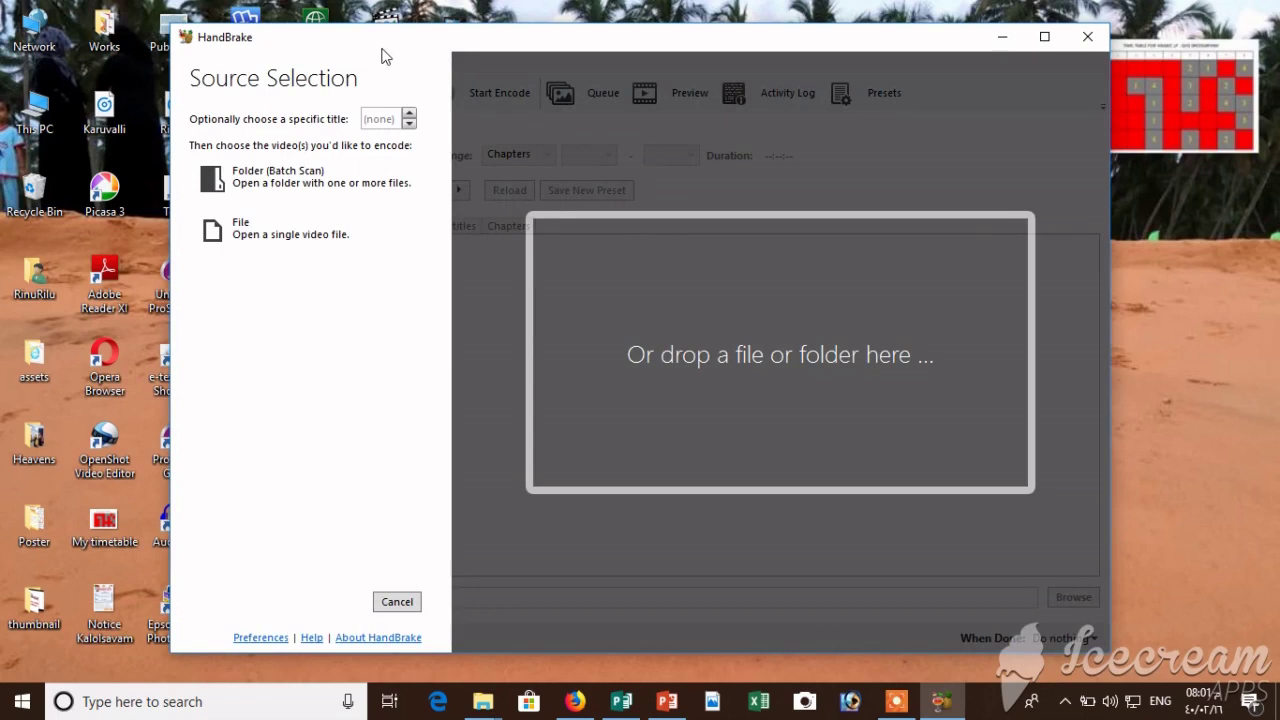
{"action": "left_click_drag", "start_coordinate": [383, 54], "coordinate": [560, 52]}
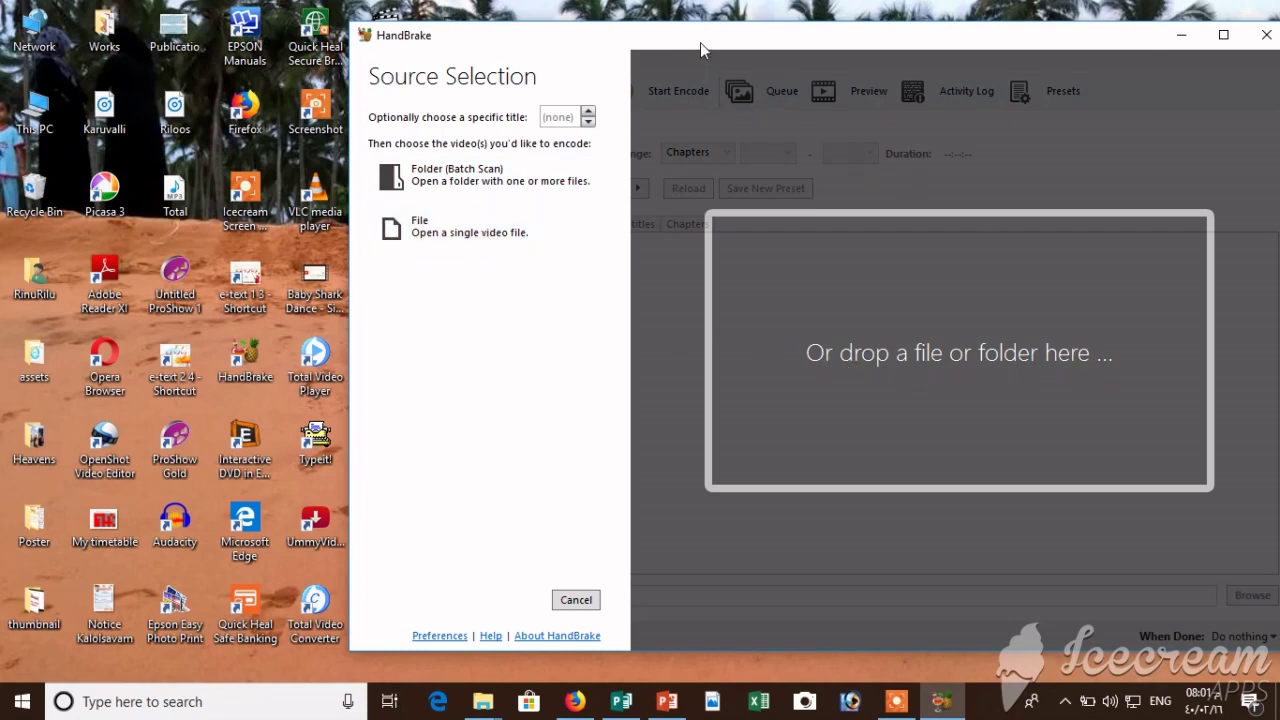
{"action": "left_click_drag", "start_coordinate": [700, 45], "coordinate": [800, 47]}
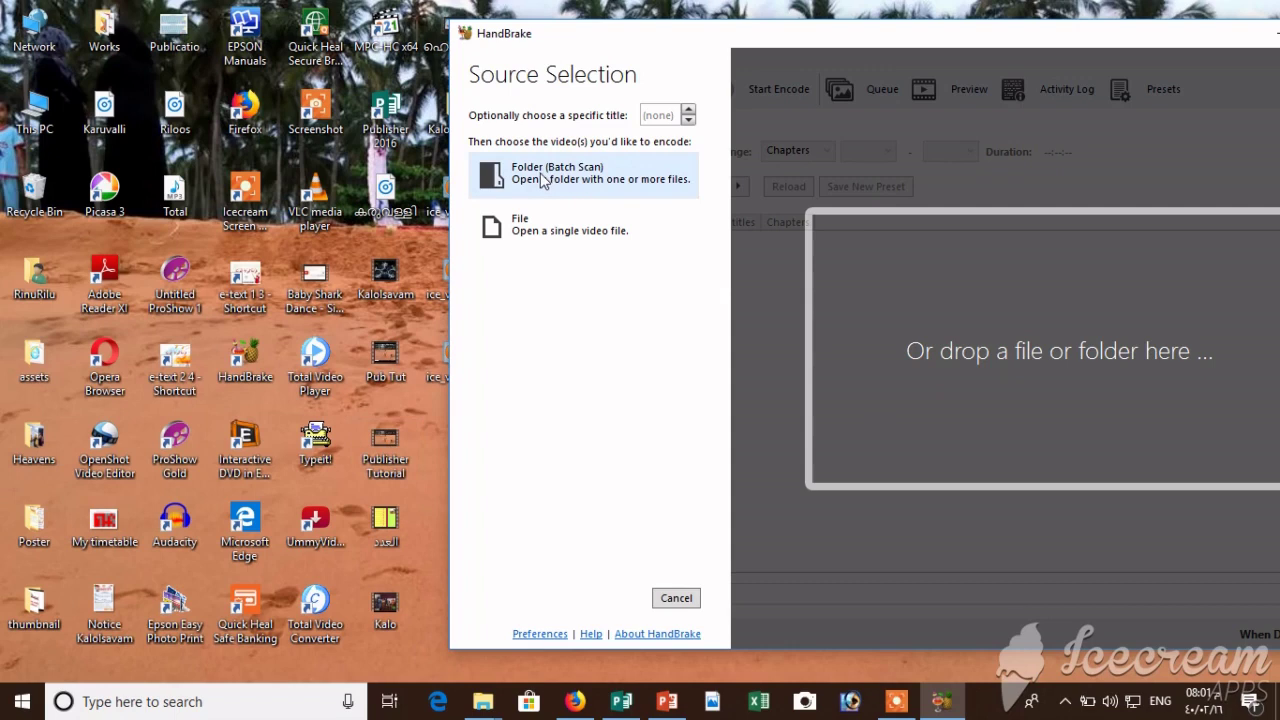
Load the Publisher Tutorial video from the desktop into HandBrake as the source
{"action": "left_click", "coordinate": [528, 230]}
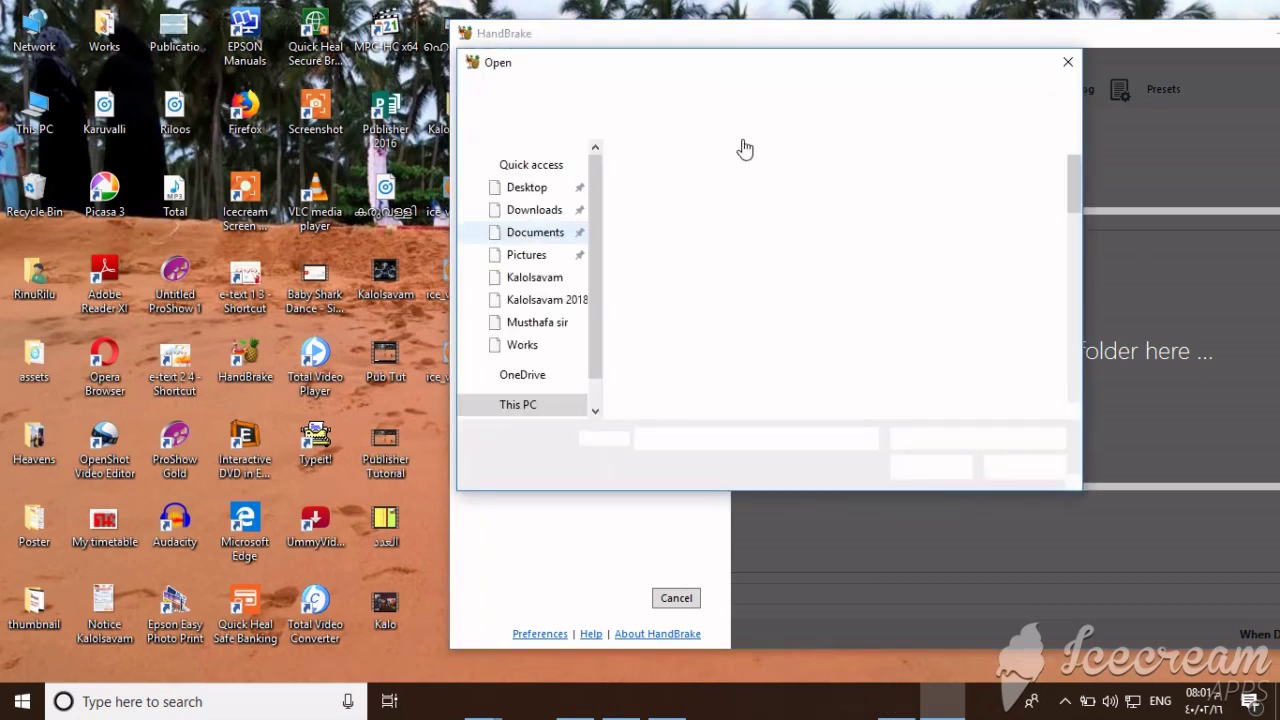
{"action": "left_click", "coordinate": [1018, 467]}
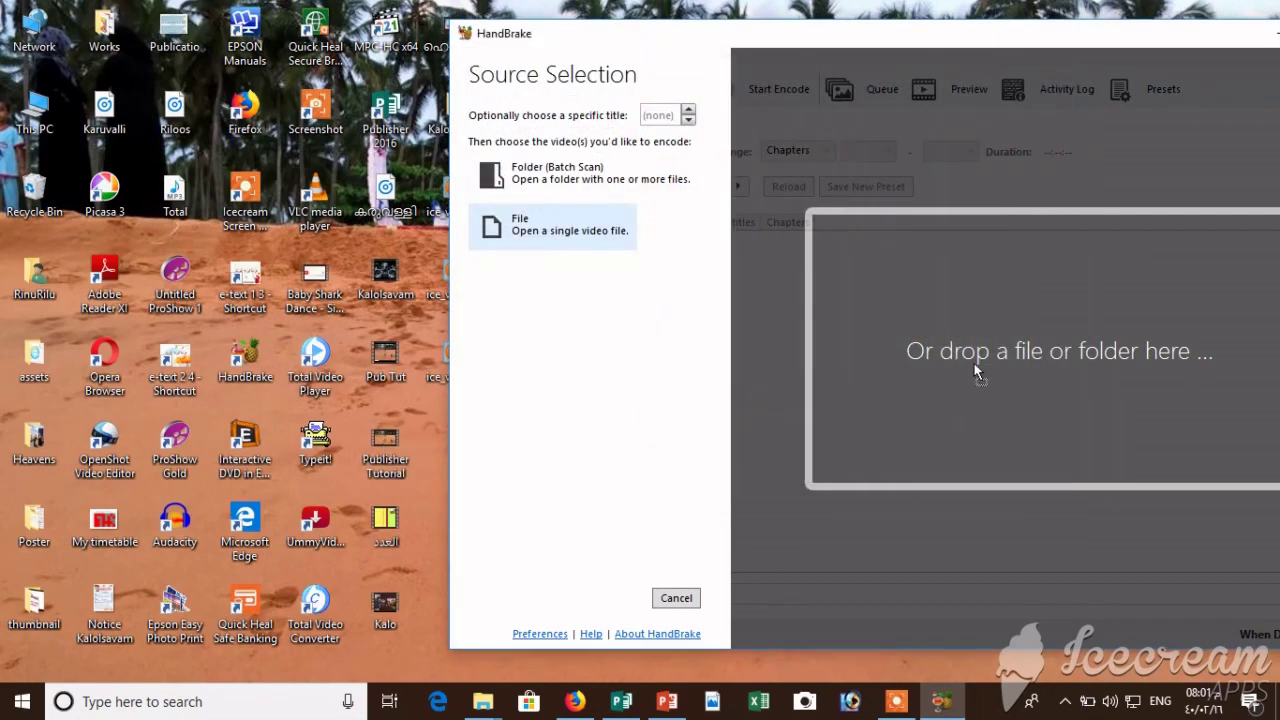
{"action": "left_click_drag", "start_coordinate": [978, 372], "coordinate": [974, 365]}
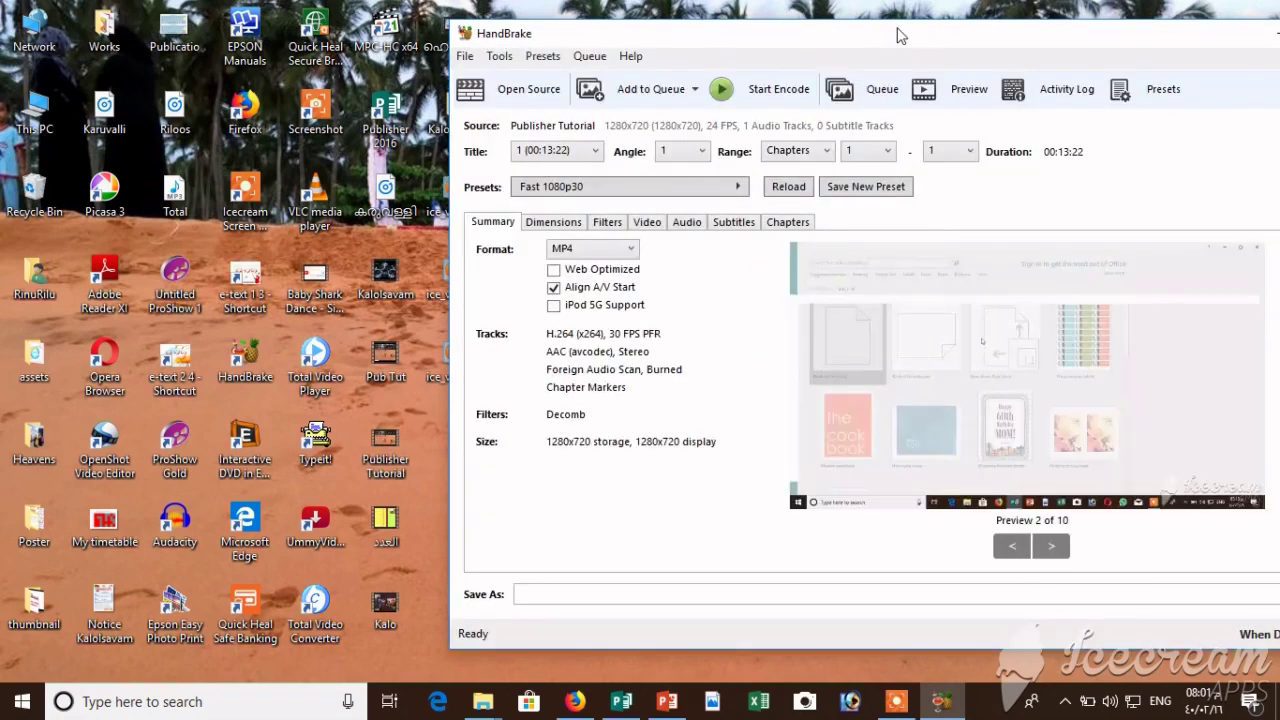
Bring the HandBrake window fully into view and apply the Android 480p30 preset
{"action": "left_click_drag", "start_coordinate": [894, 34], "coordinate": [573, 20]}
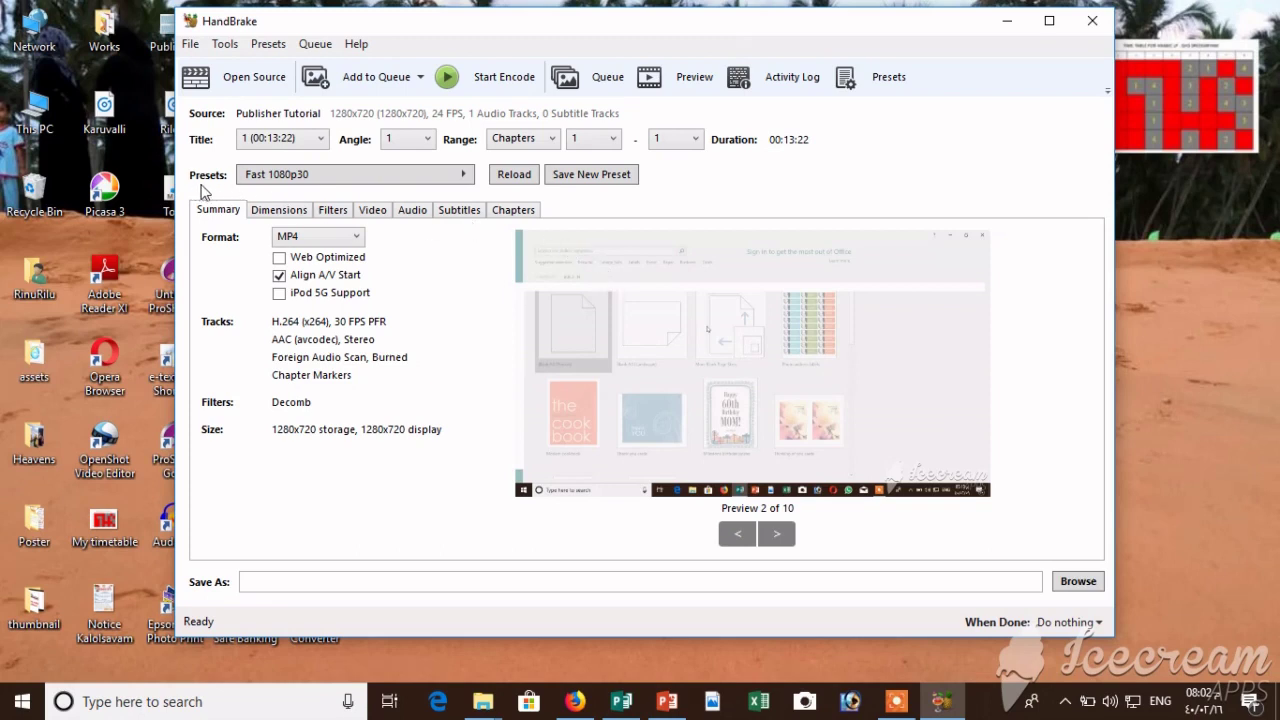
{"action": "left_click", "coordinate": [466, 178]}
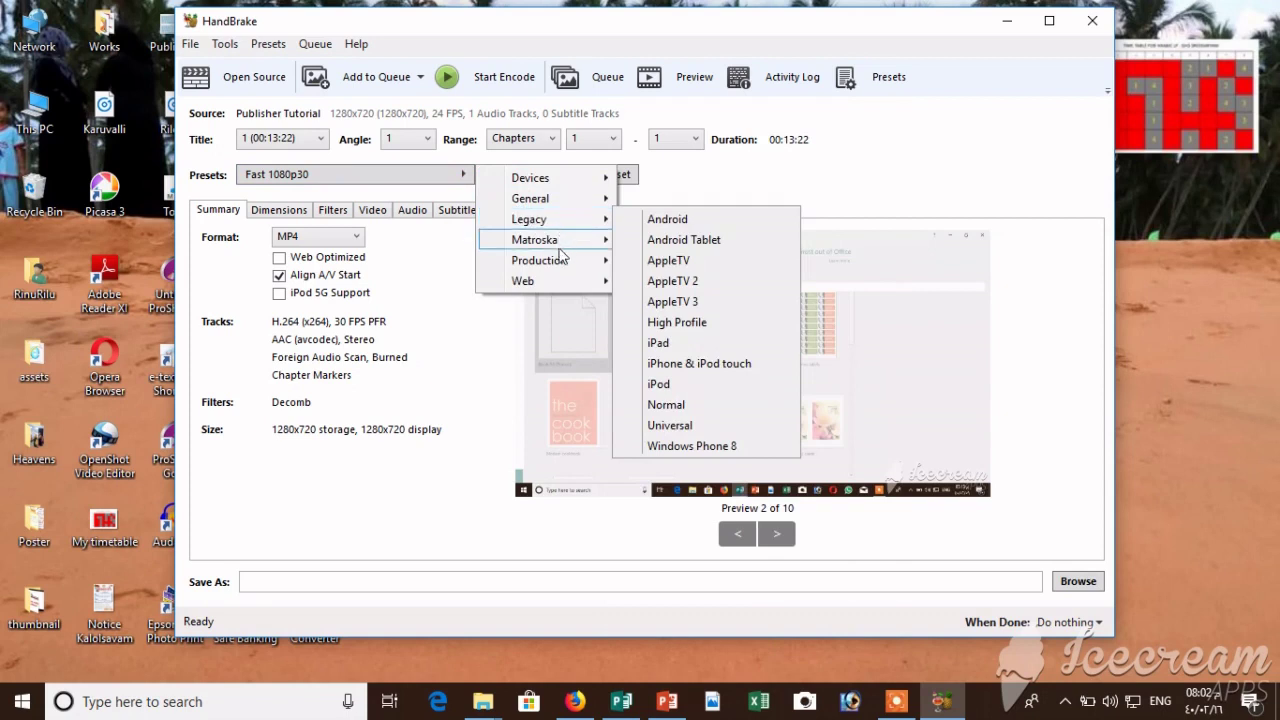
{"action": "mouse_move", "coordinate": [534, 185]}
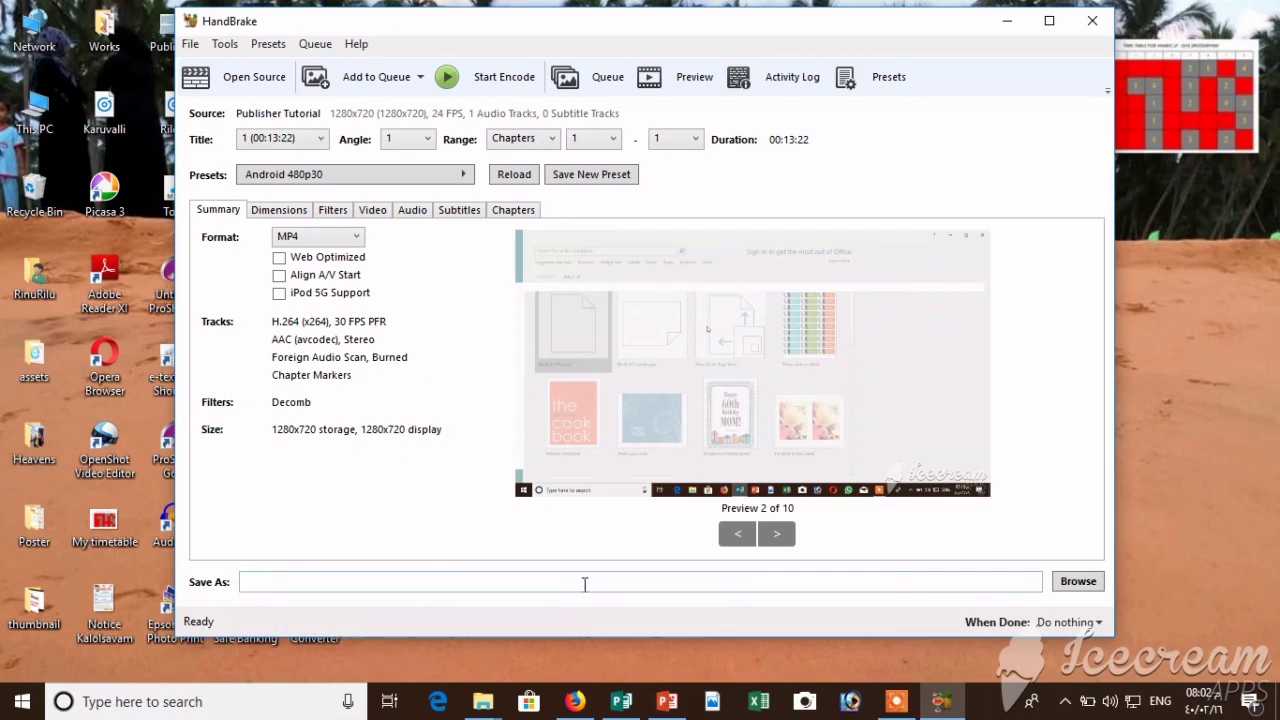
Set the output file to 12 in mp4 format on the Desktop and start the encode
{"action": "left_click", "coordinate": [1078, 582]}
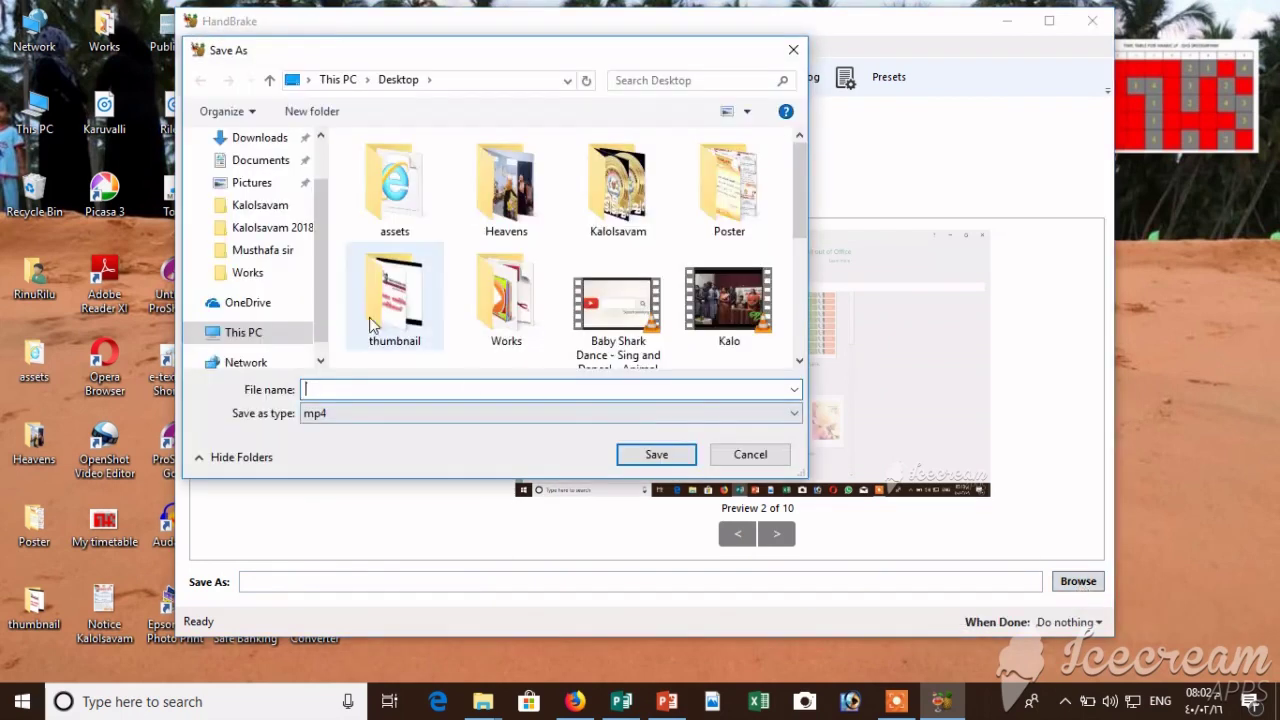
{"action": "scroll", "coordinate": [263, 320], "scroll_direction": "up", "scroll_amount": 1}
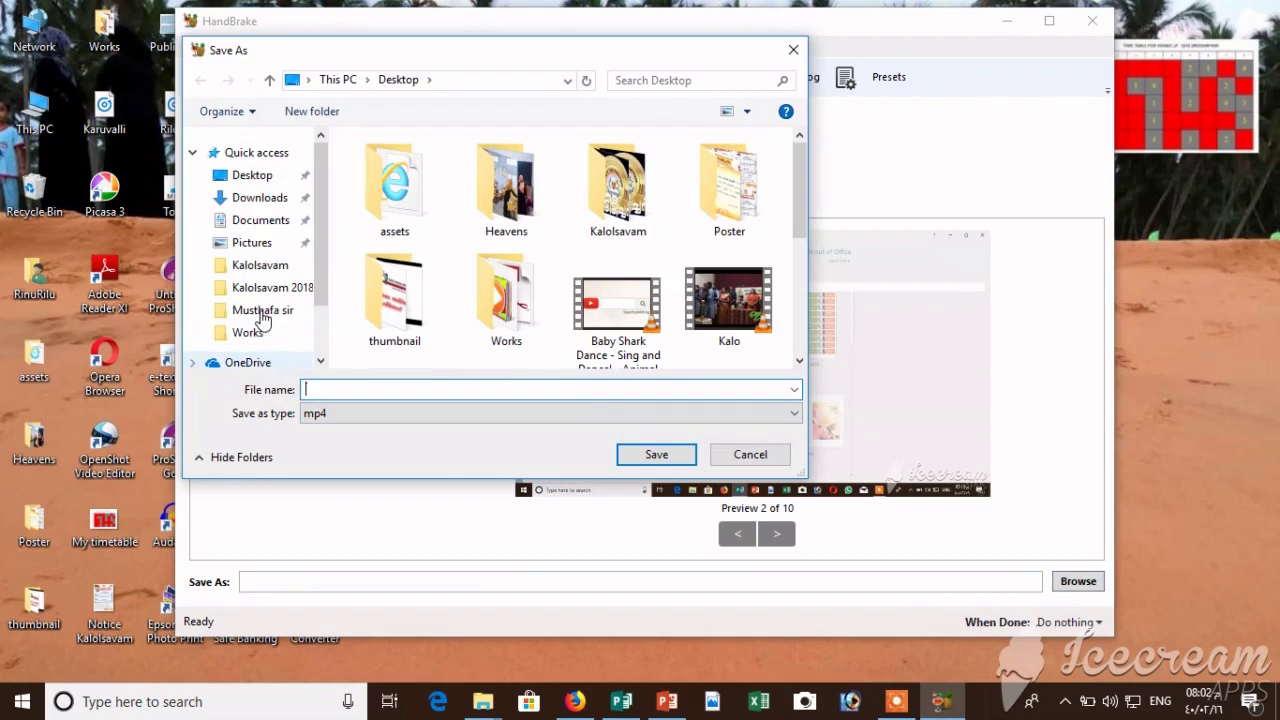
{"action": "left_click", "coordinate": [263, 185]}
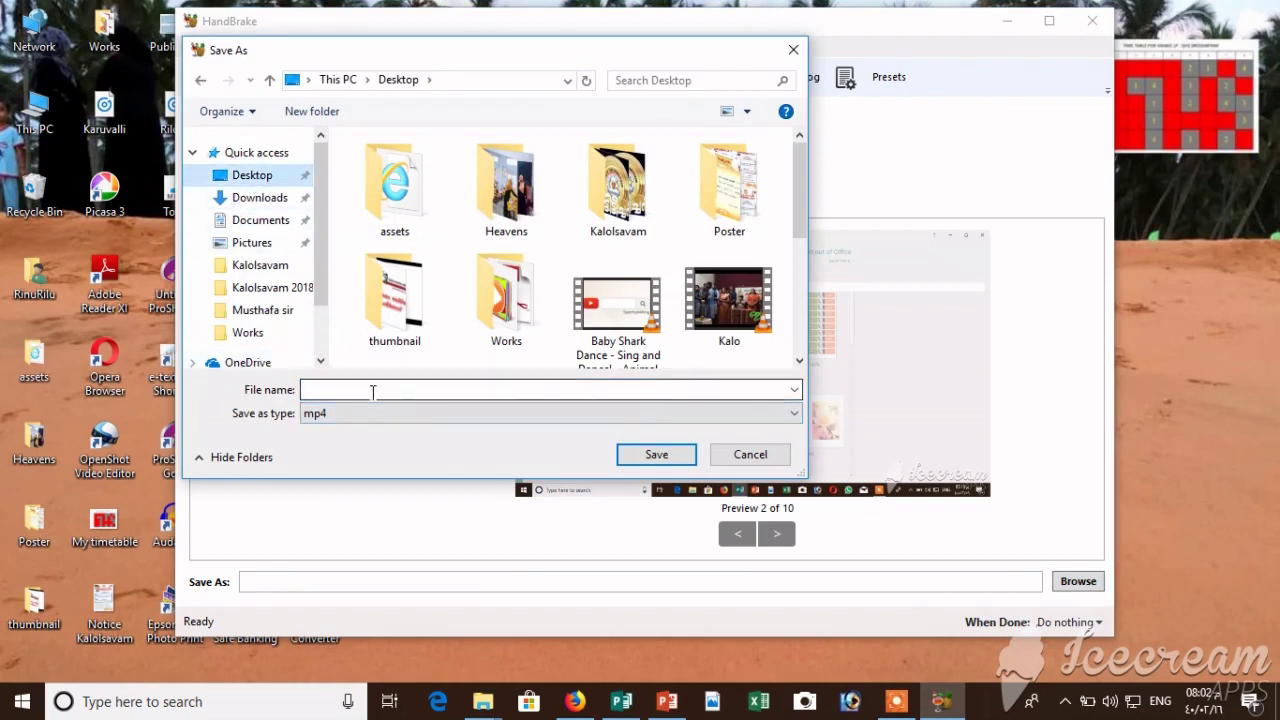
{"action": "left_click", "coordinate": [334, 389]}
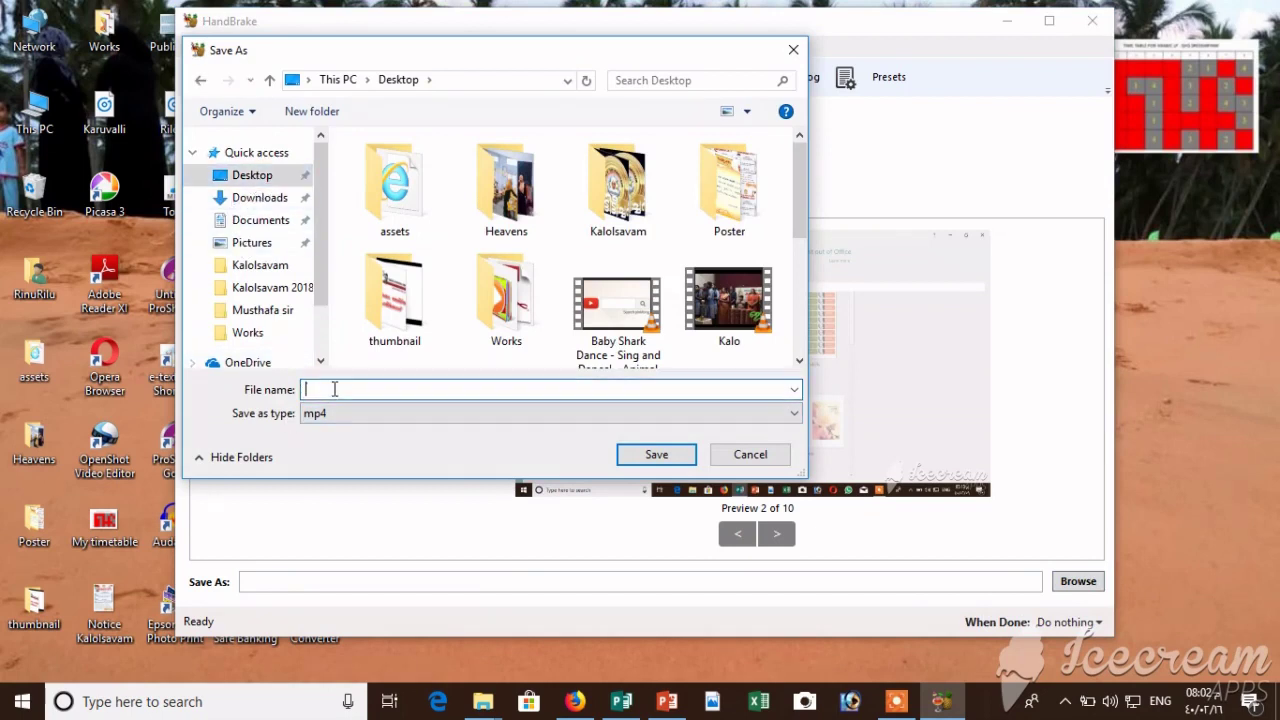
{"action": "type", "text": "12"}
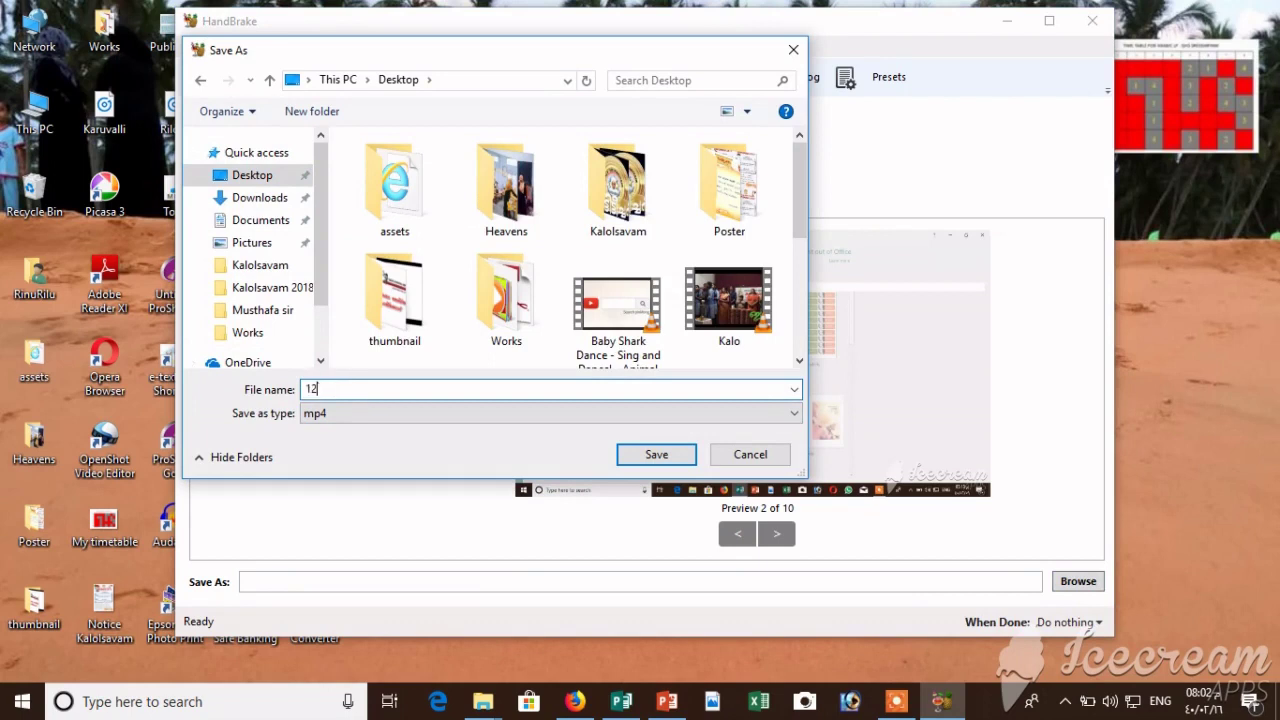
{"action": "left_click", "coordinate": [651, 468]}
{"action": "left_click", "coordinate": [651, 465]}
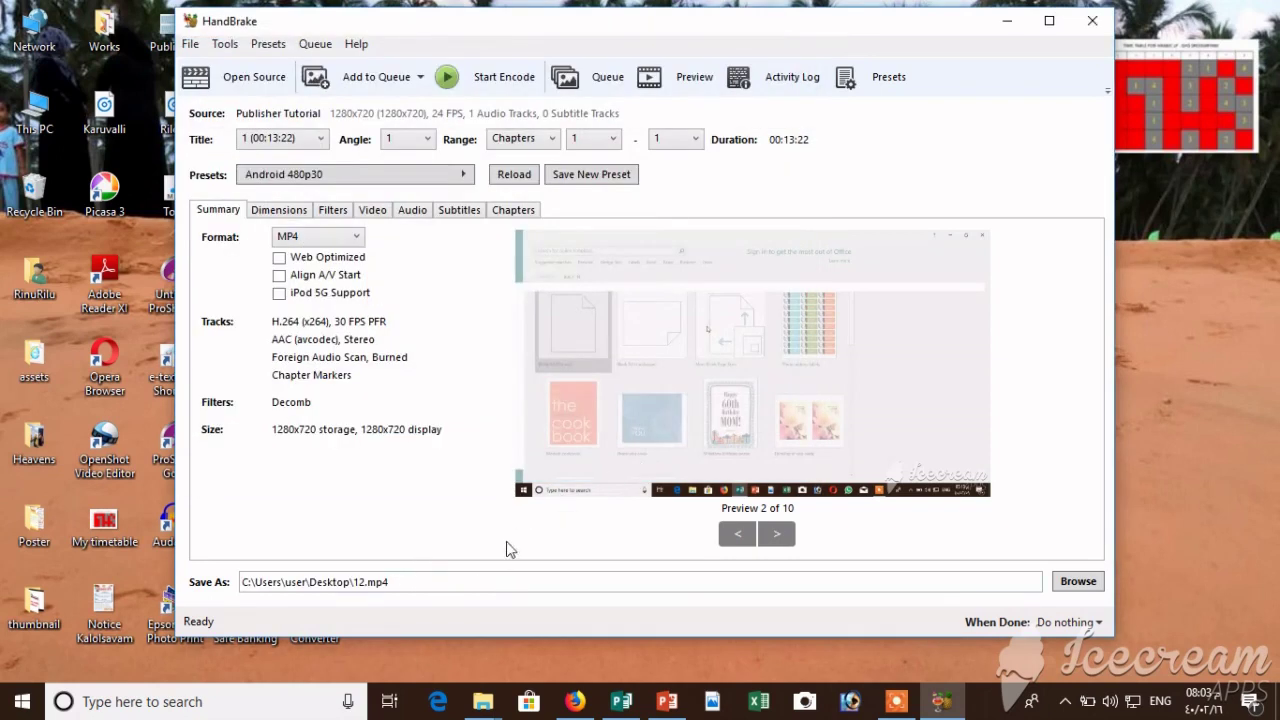
{"action": "left_click", "coordinate": [490, 84]}
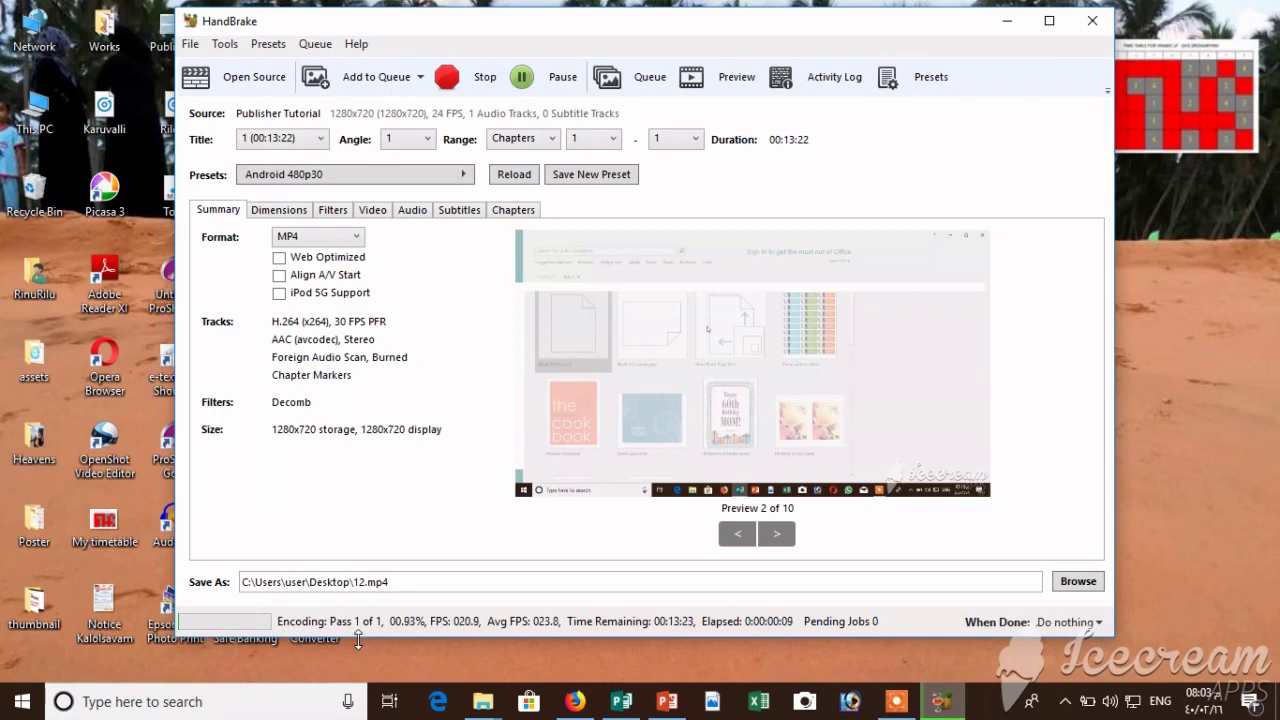
{"action": "left_click", "coordinate": [900, 706]}
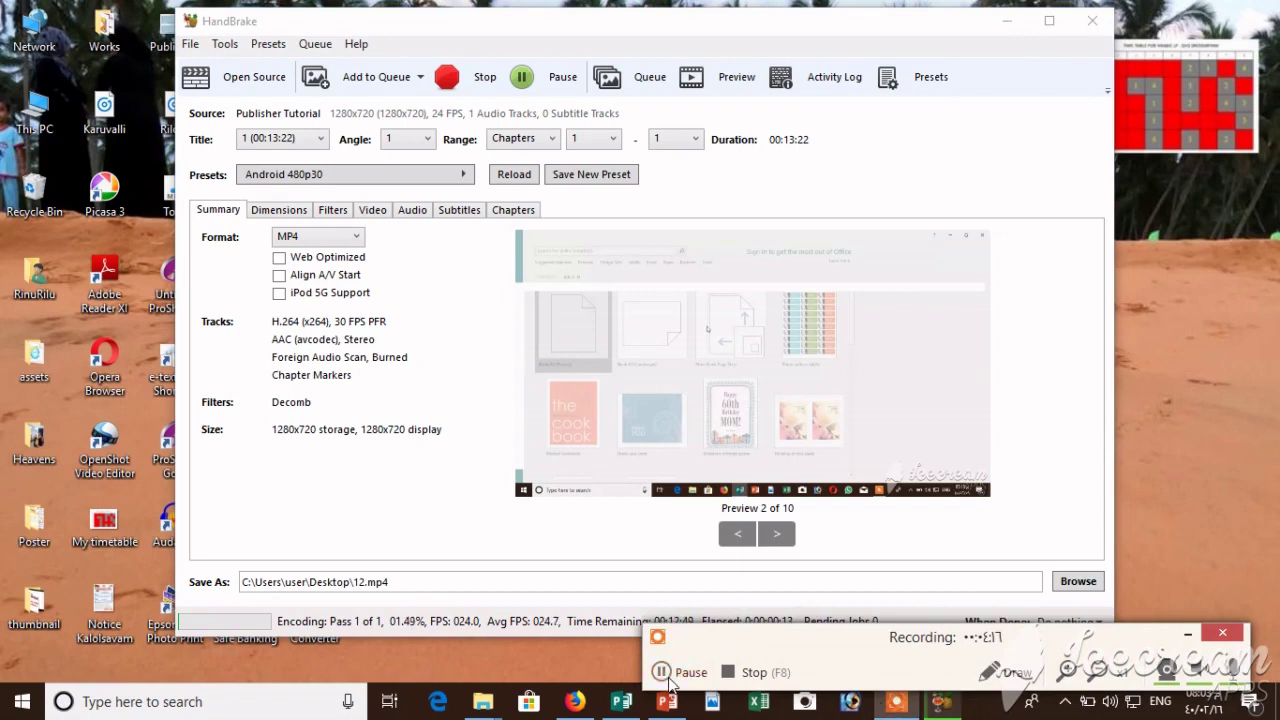
{"action": "left_click", "coordinate": [662, 672]}
{"action": "left_click", "coordinate": [662, 672]}
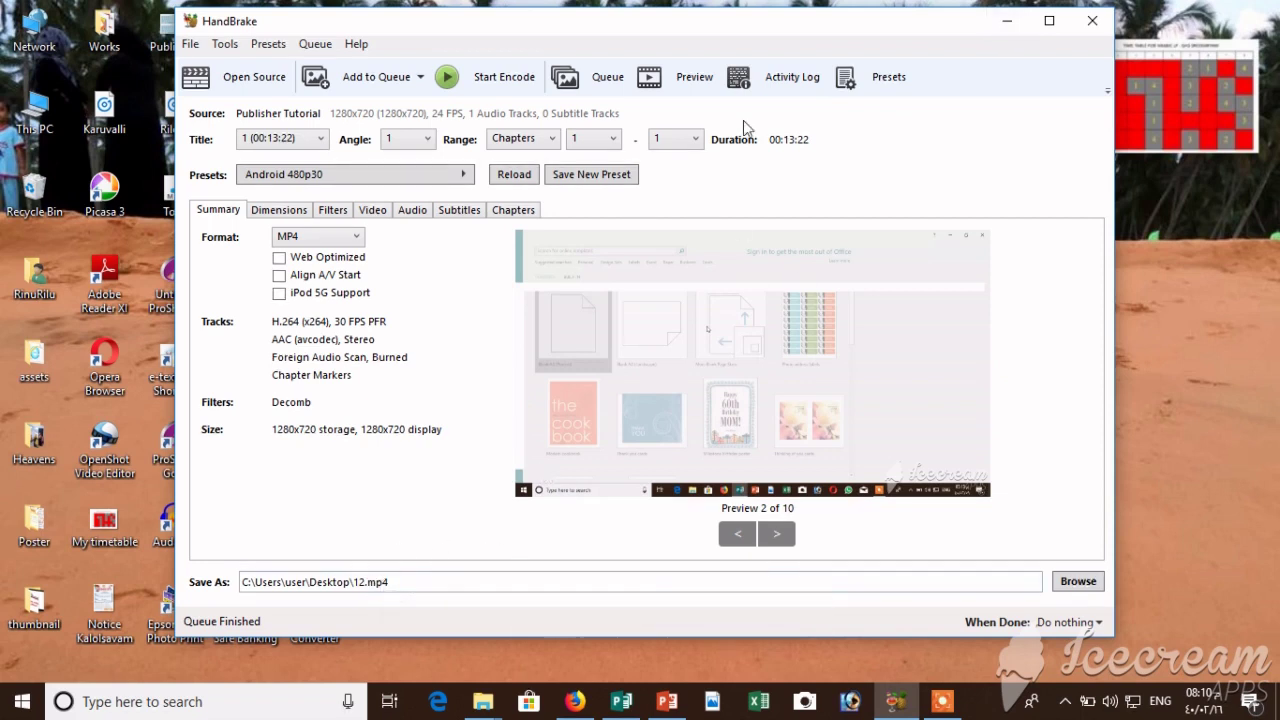
Minimize HandBrake and move the encoded video 12 to a clear spot on the desktop
{"action": "left_click", "coordinate": [1010, 26]}
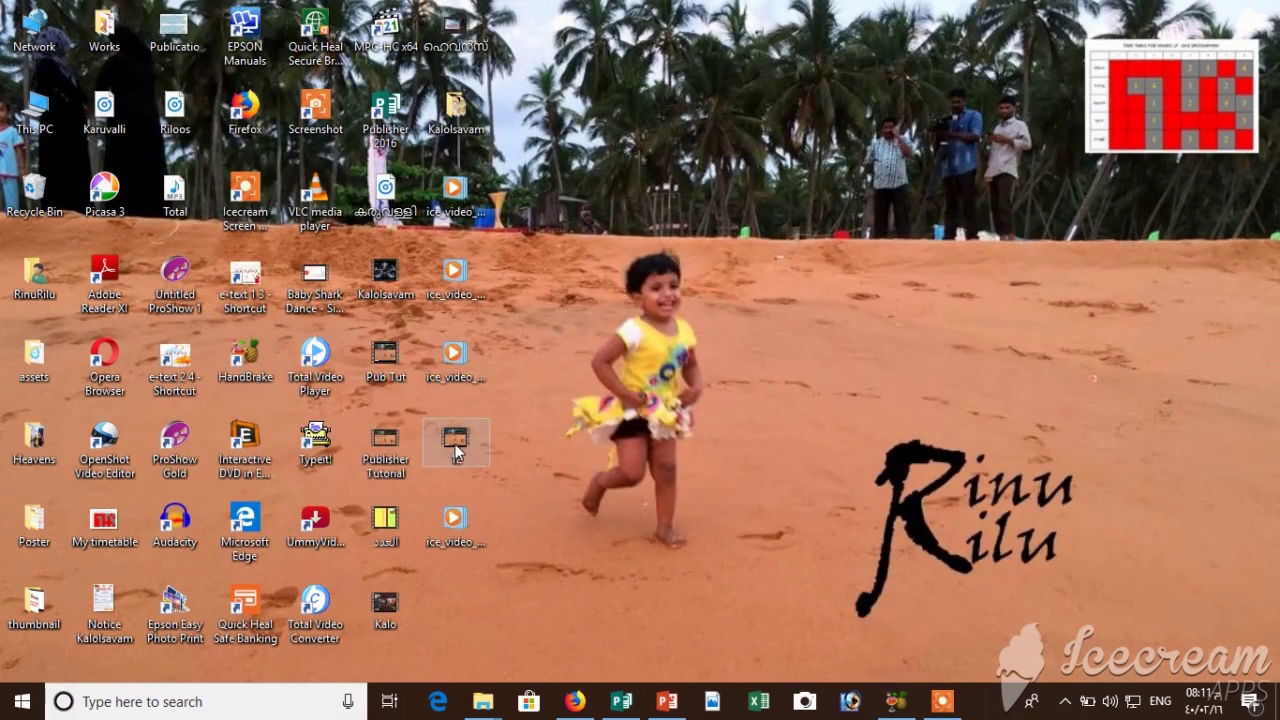
{"action": "left_click_drag", "start_coordinate": [458, 445], "coordinate": [524, 433]}
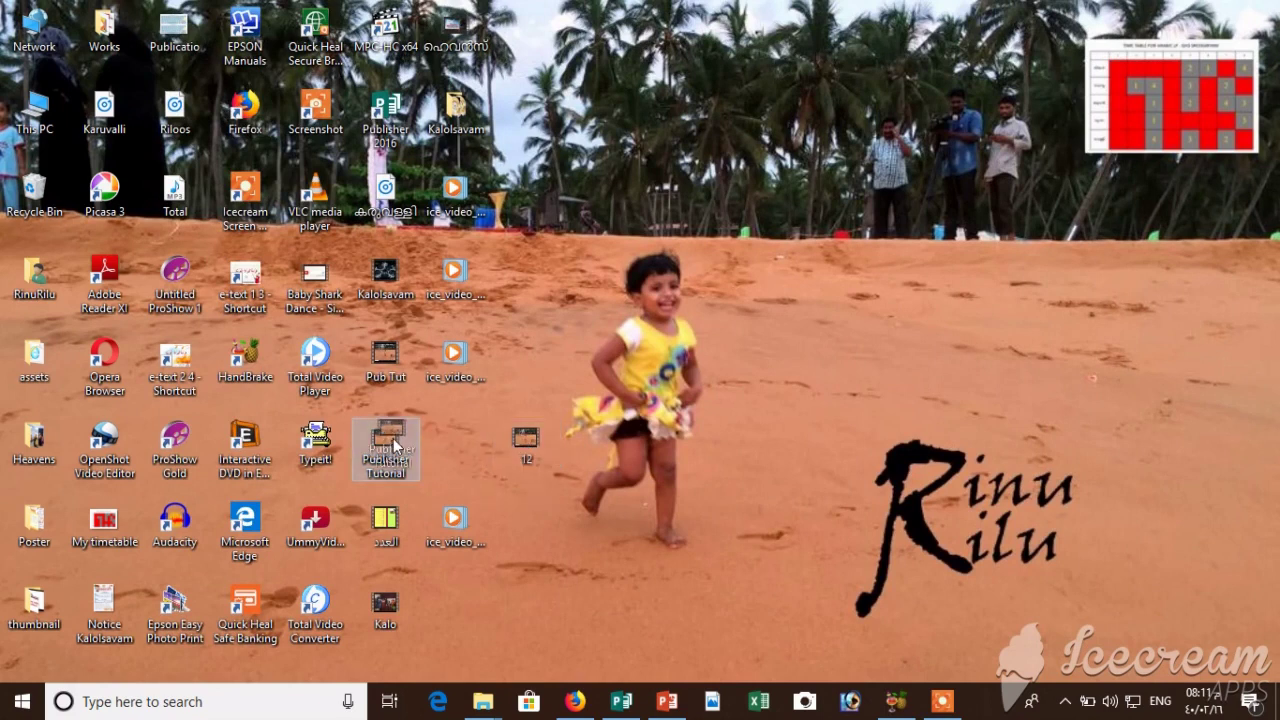
{"action": "left_click_drag", "start_coordinate": [393, 438], "coordinate": [425, 452]}
Compare the file sizes of the Publisher Tutorial video and the encoded video 12 in their properties
{"action": "right_click", "coordinate": [385, 460]}
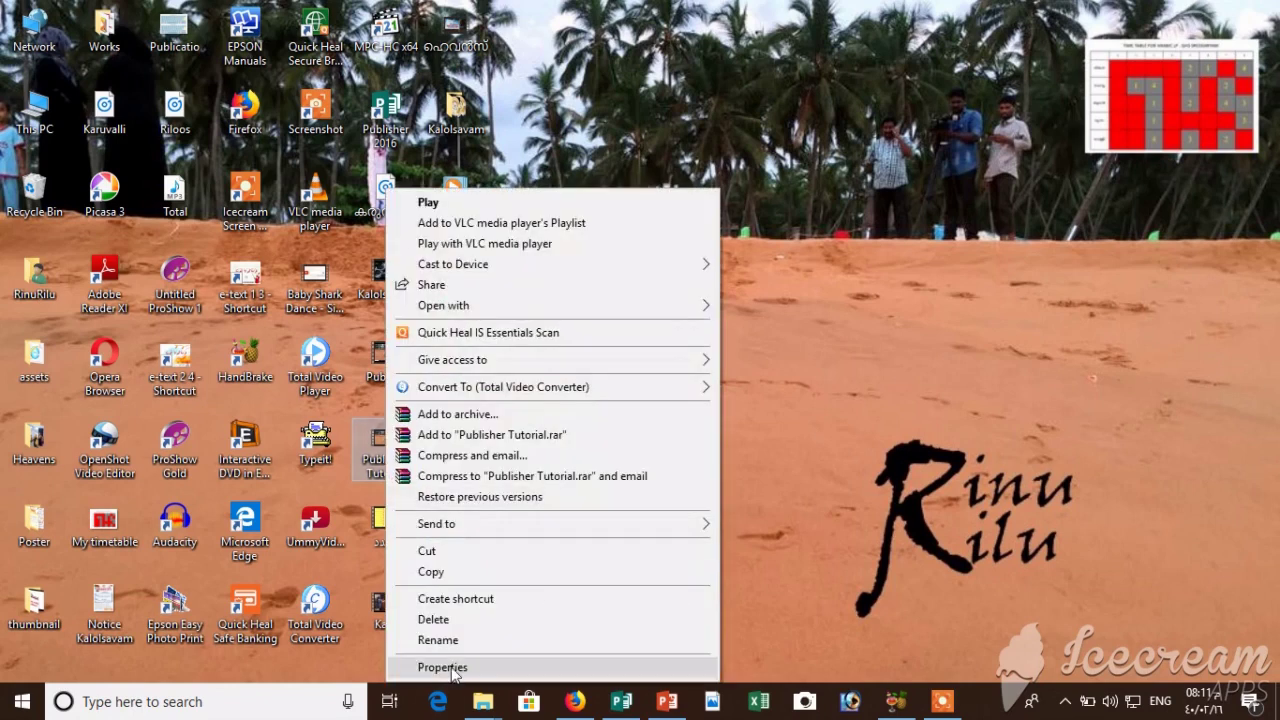
{"action": "left_click", "coordinate": [451, 667]}
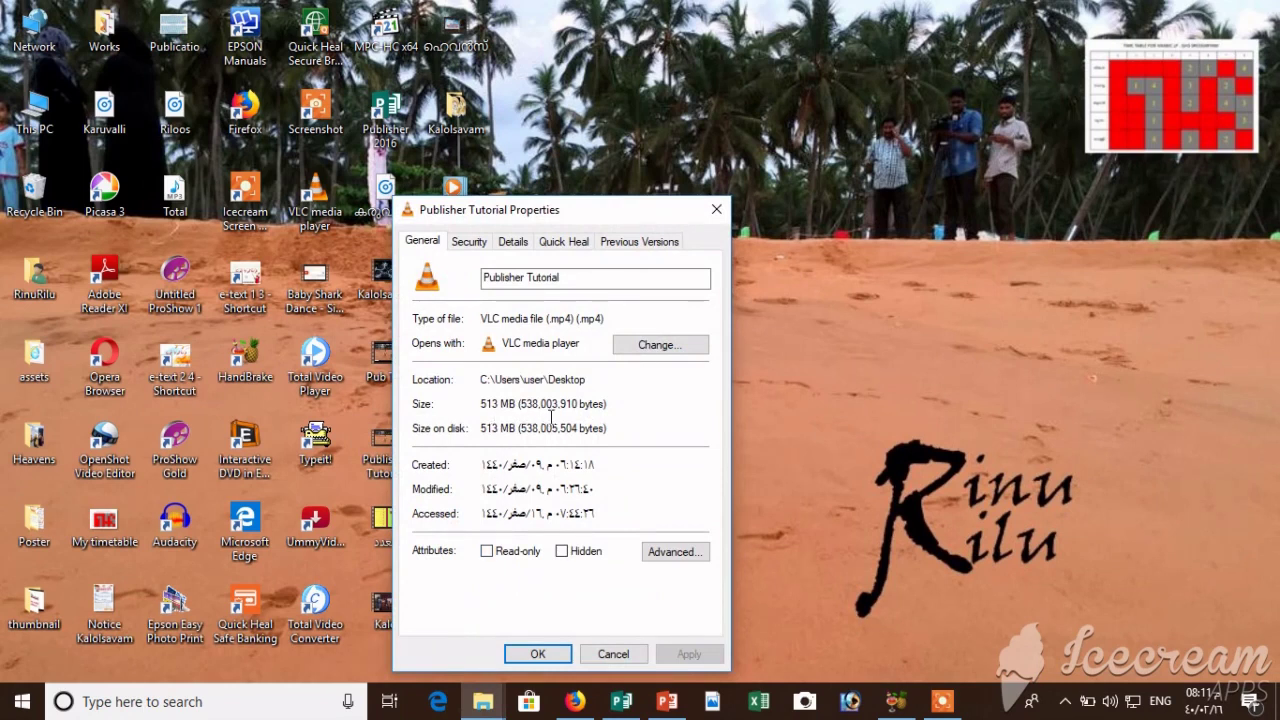
{"action": "left_click", "coordinate": [540, 655]}
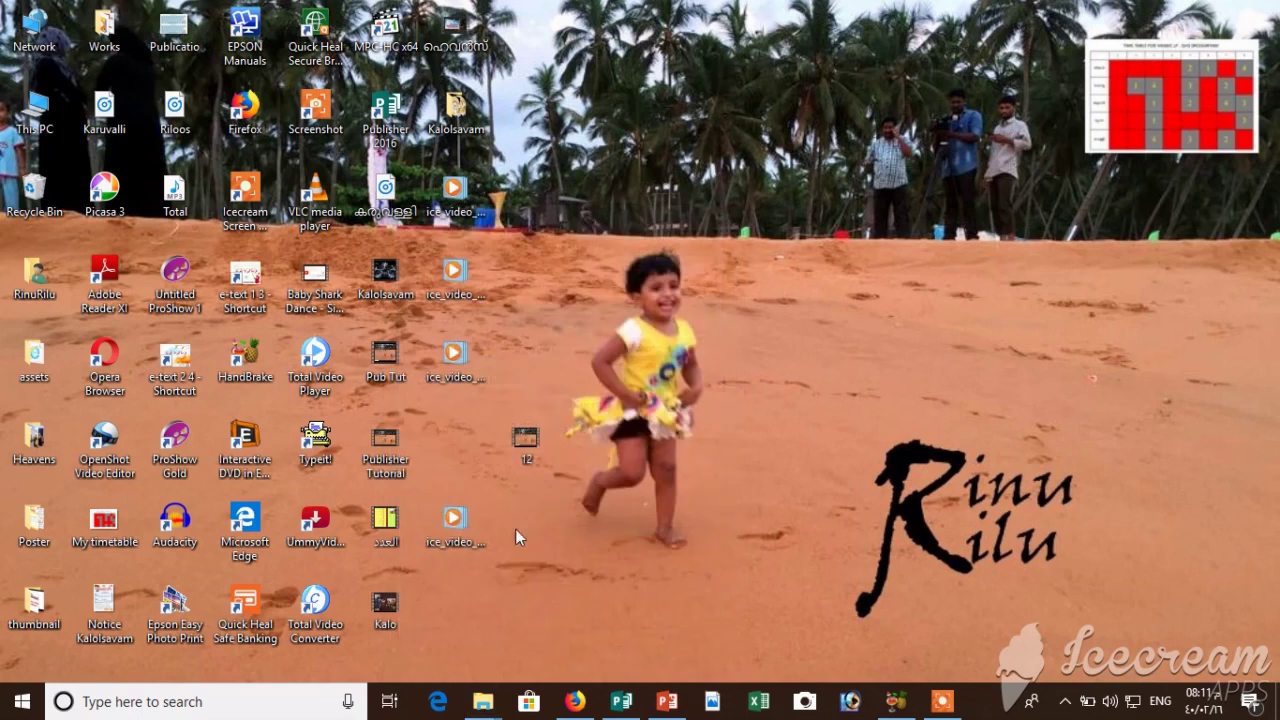
{"action": "right_click", "coordinate": [527, 453]}
{"action": "left_click", "coordinate": [598, 667]}
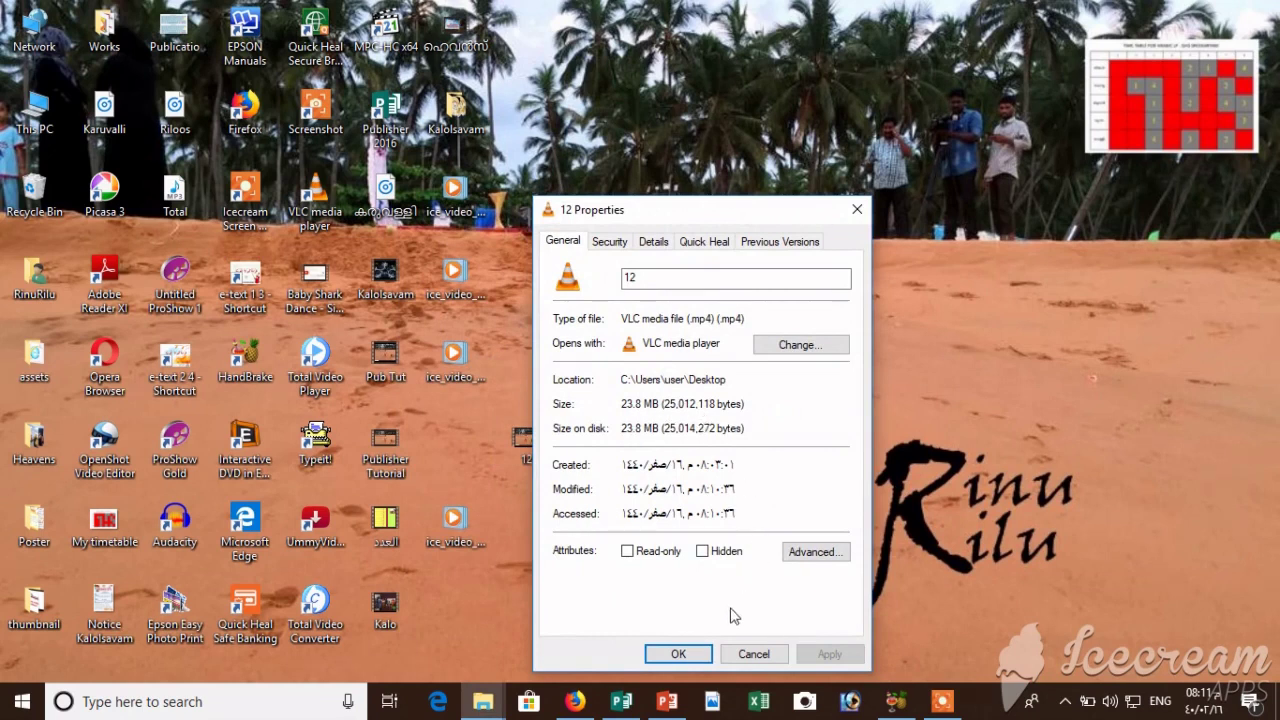
{"action": "left_click", "coordinate": [678, 654]}
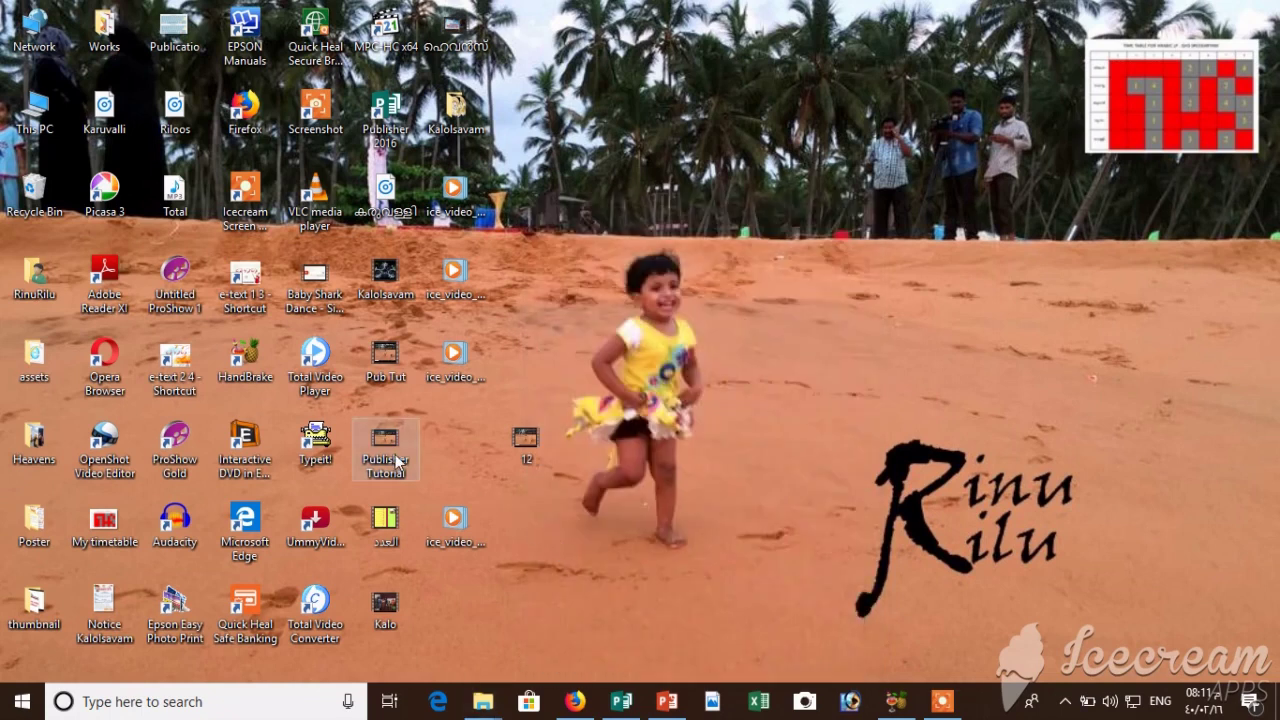
Recheck the size on the General properties page of the original Publisher Tutorial video, and that of the encoded video 12
{"action": "right_click", "coordinate": [395, 454]}
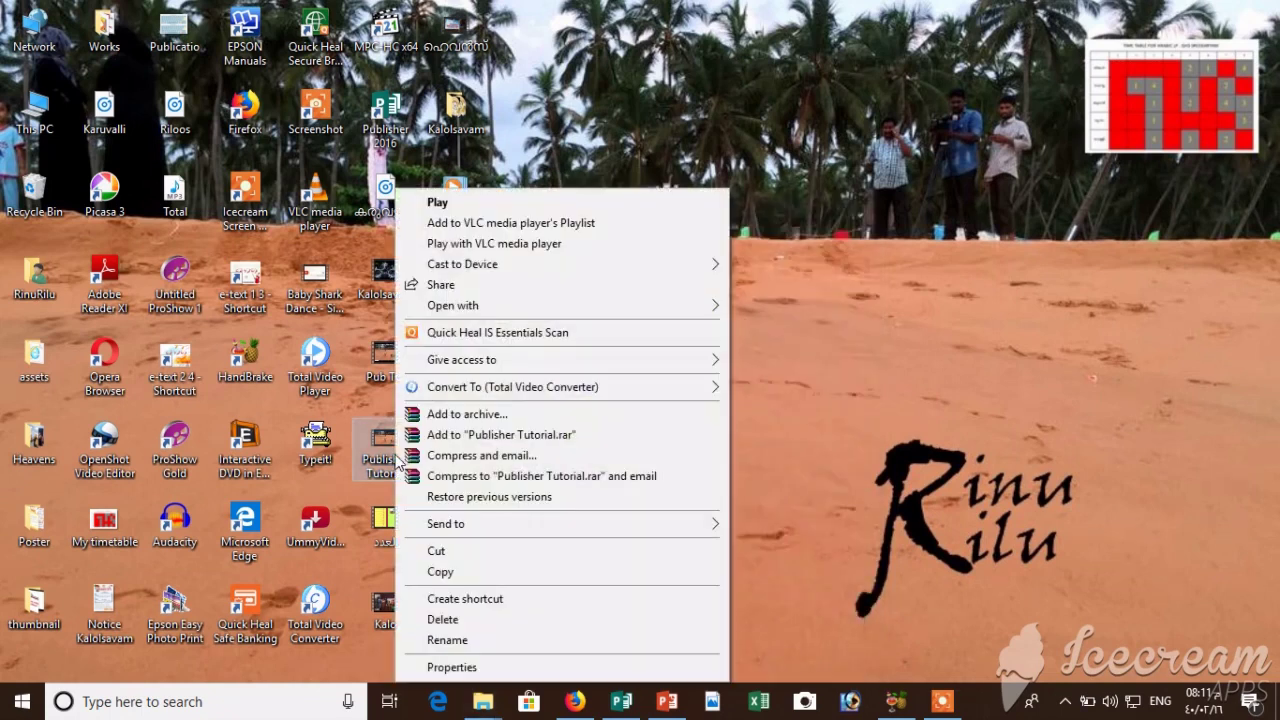
{"action": "left_click", "coordinate": [455, 668]}
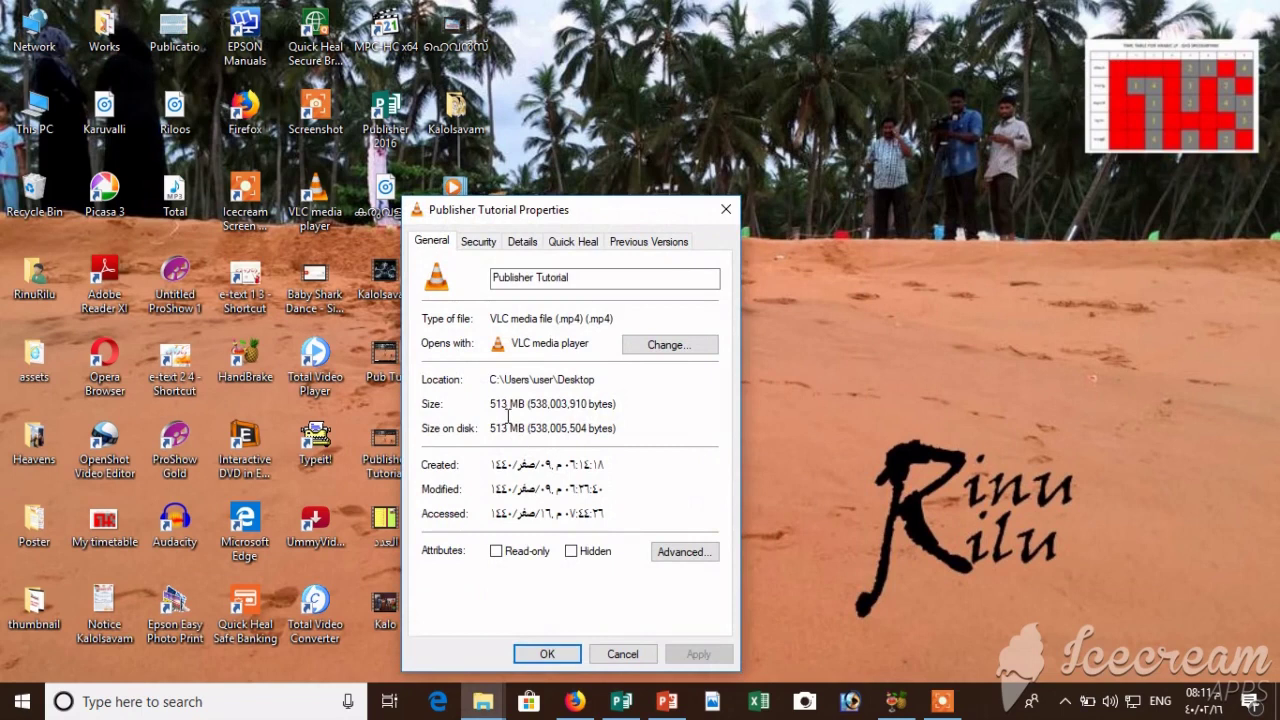
{"action": "left_click", "coordinate": [547, 654]}
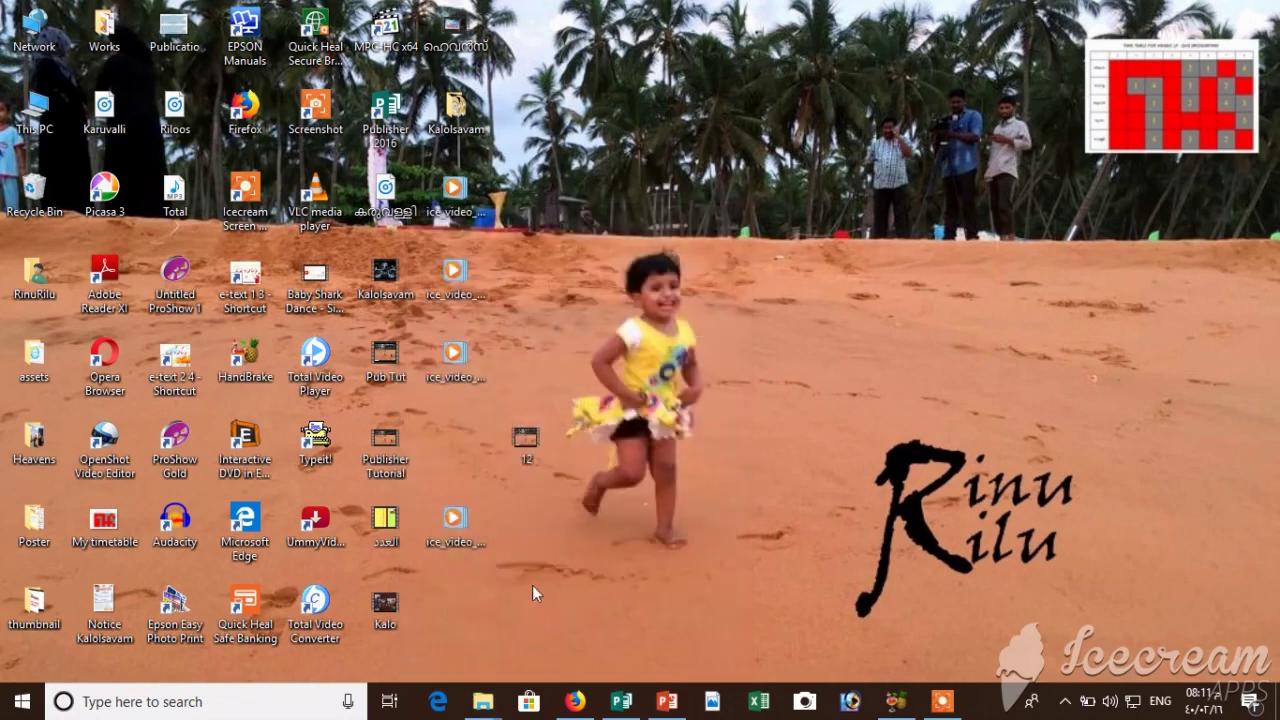
{"action": "right_click", "coordinate": [524, 447]}
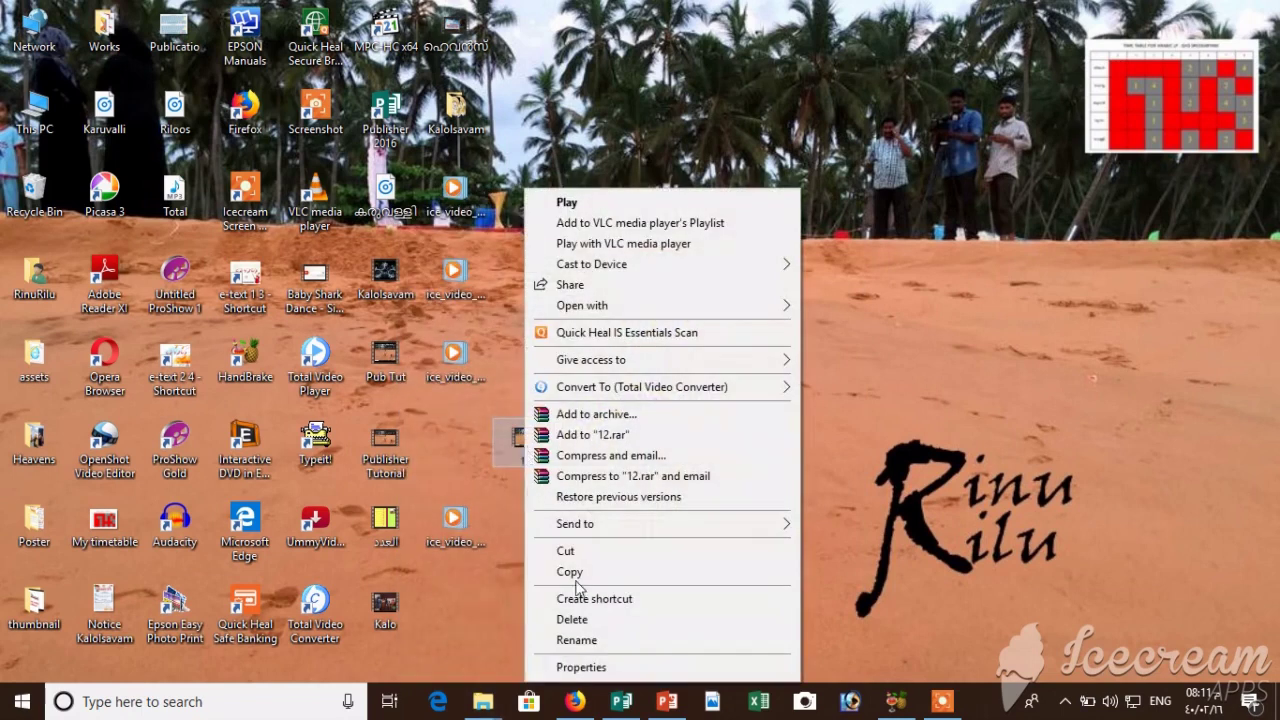
{"action": "left_click", "coordinate": [575, 670]}
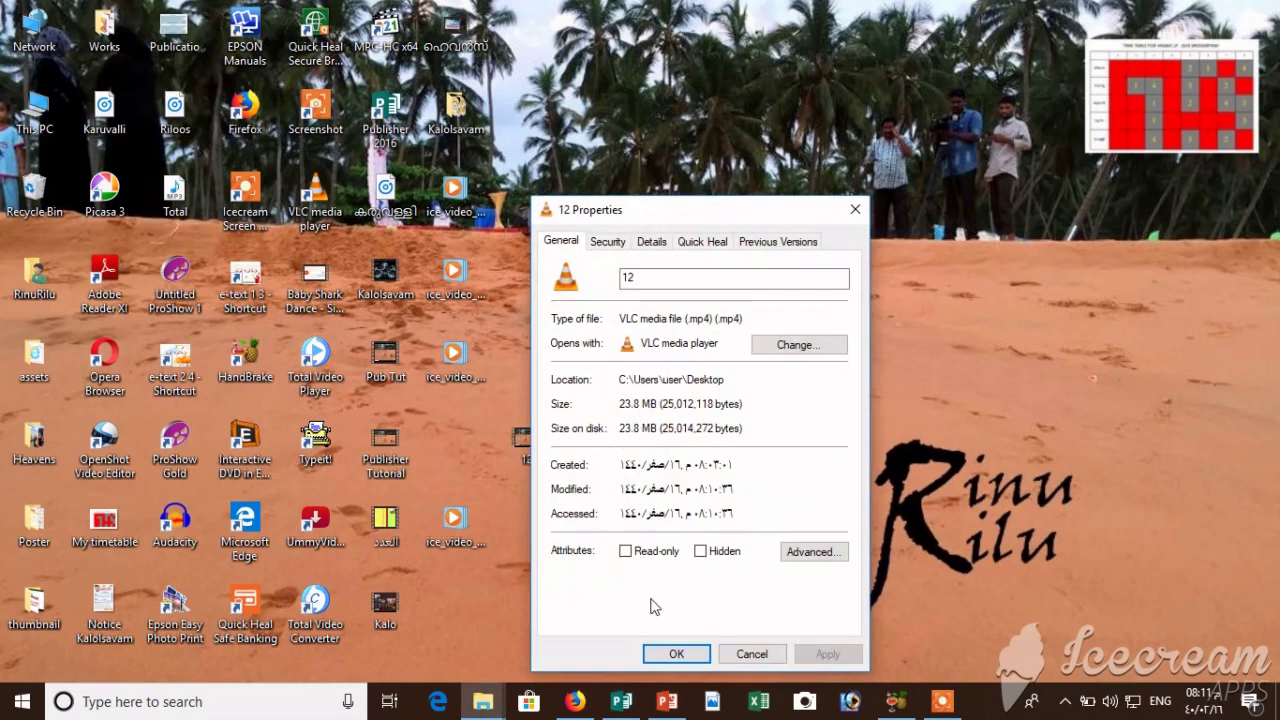
{"action": "left_click", "coordinate": [668, 654]}
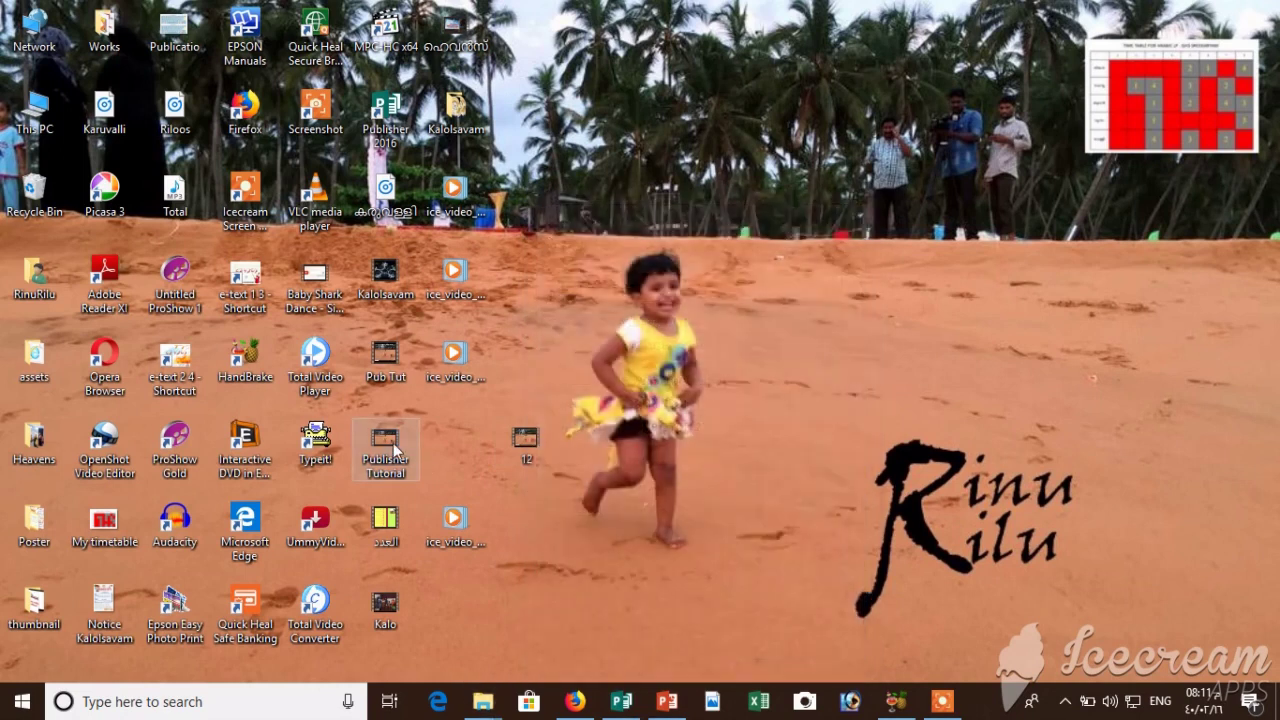
Play the Publisher Tutorial video and the encoded video 12 in VLC to compare picture quality, closing the player after each
{"action": "mouse_move", "coordinate": [394, 451]}
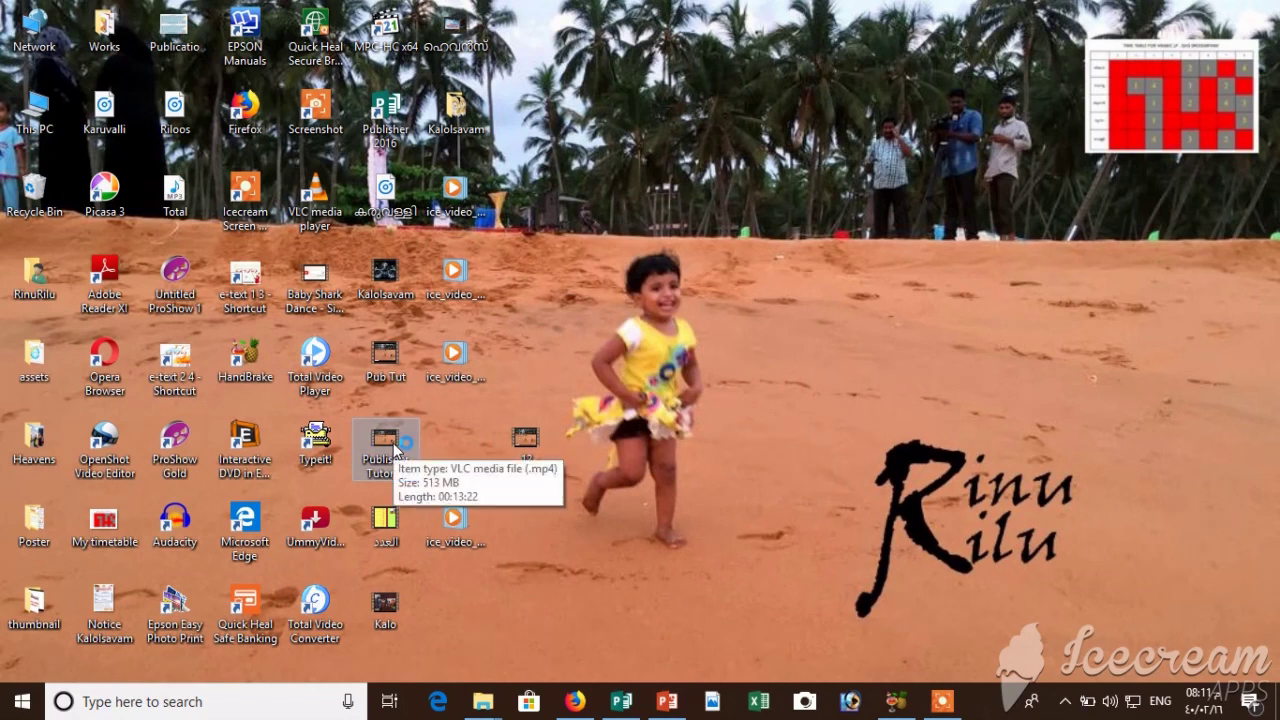
{"action": "double_click", "coordinate": [394, 451]}
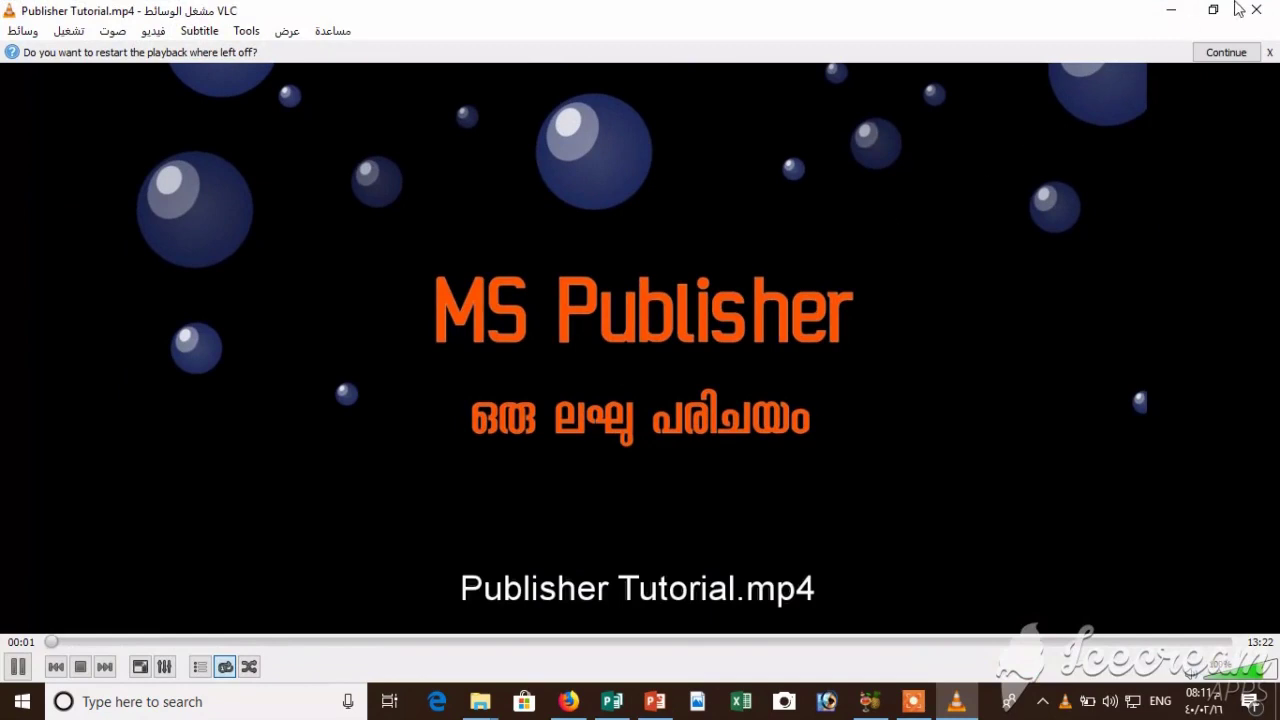
{"action": "left_click", "coordinate": [1266, 10]}
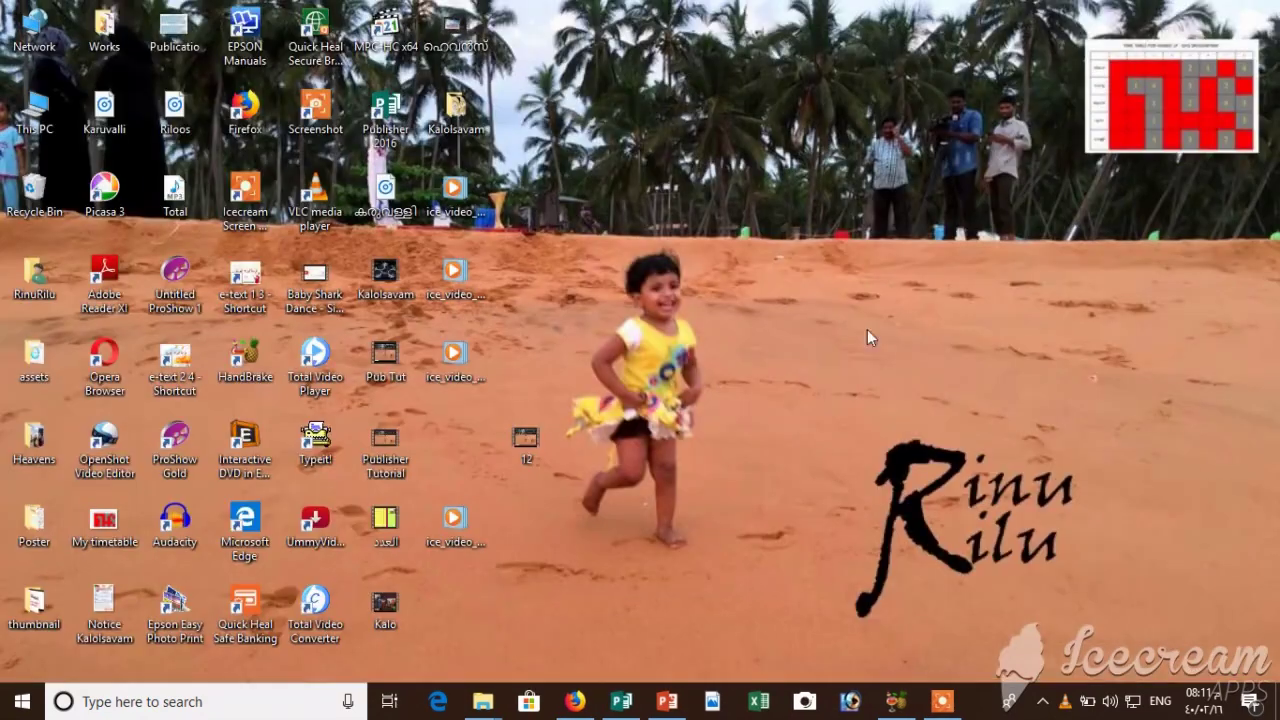
{"action": "double_click", "coordinate": [521, 448]}
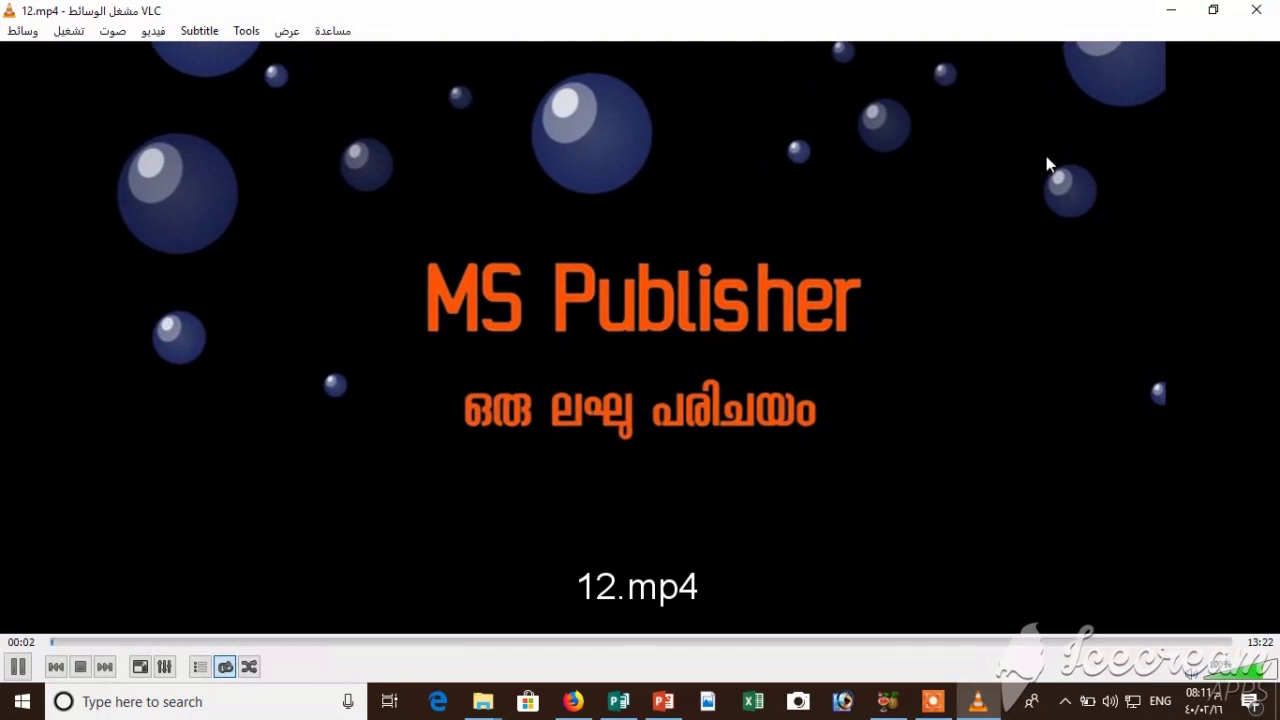
{"action": "left_click", "coordinate": [1266, 10]}
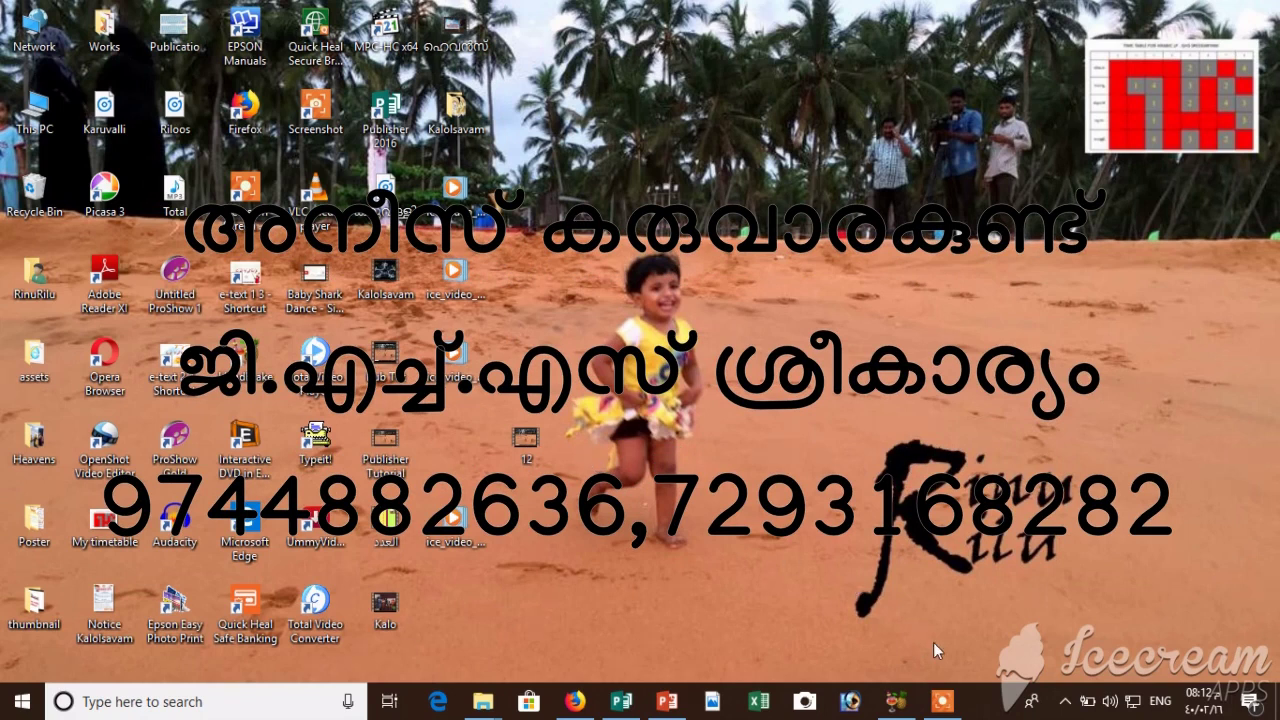
{"action": "left_click", "coordinate": [943, 704]}
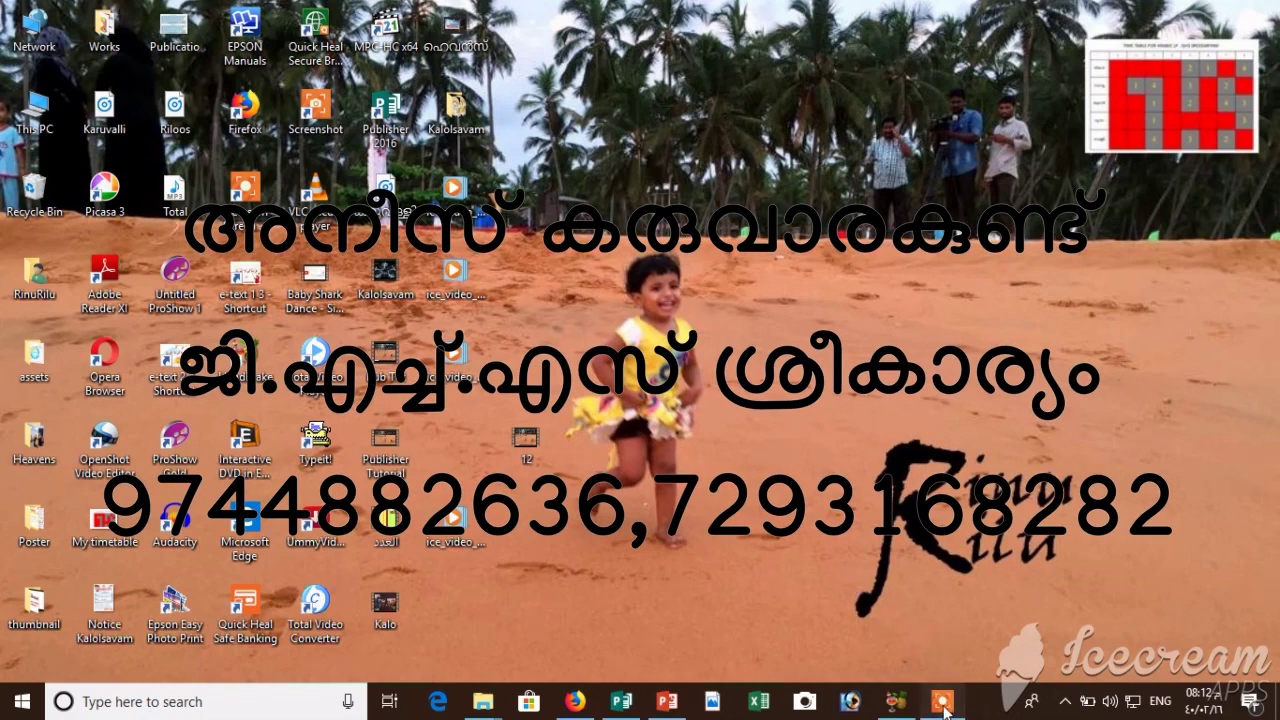